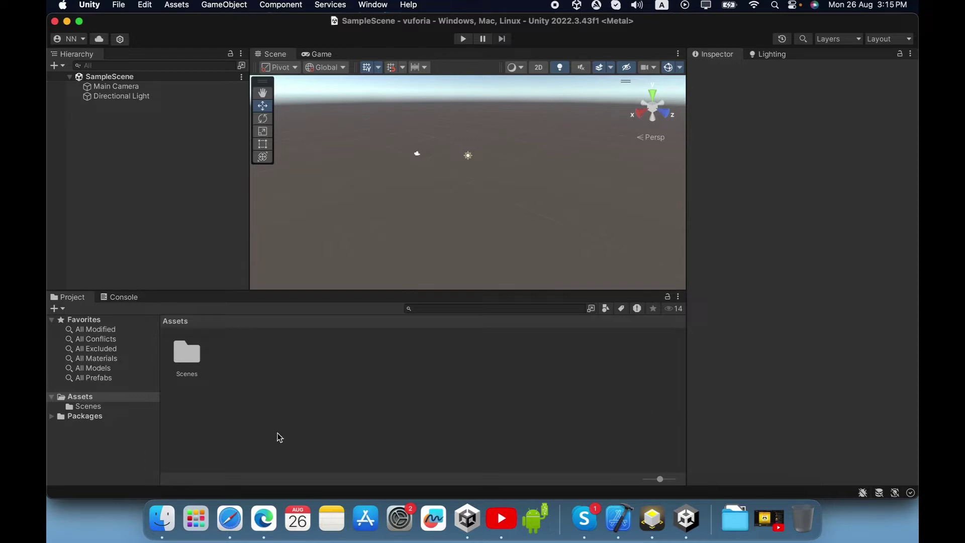
Log in to the Vuforia developer portal and download the Vuforia Engine 10.25 Unity package
{"action": "left_click", "coordinate": [271, 521]}
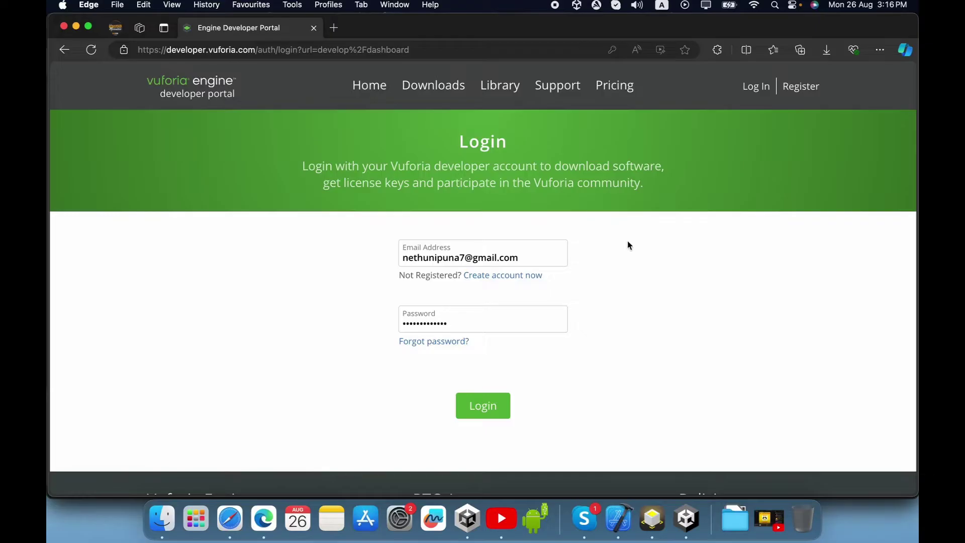
{"action": "left_click", "coordinate": [486, 405]}
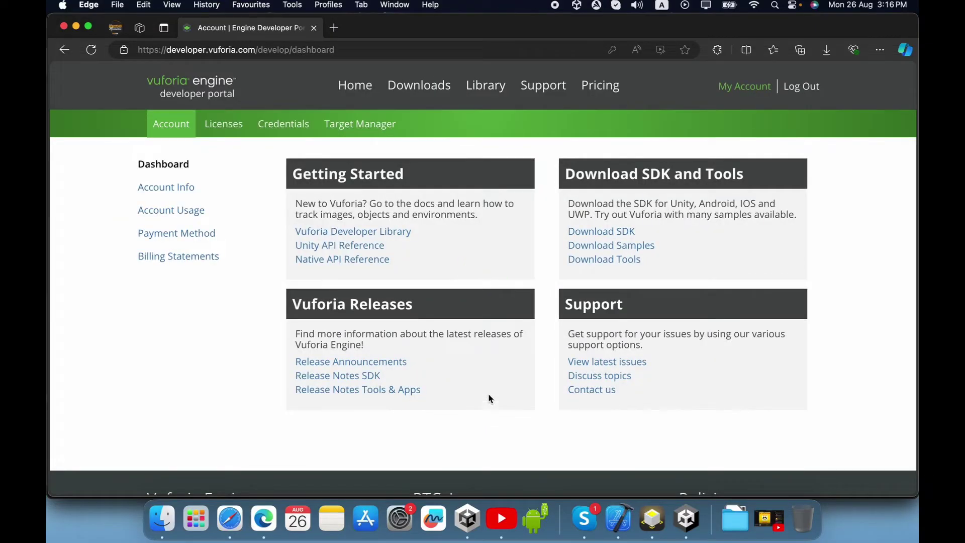
{"action": "left_click", "coordinate": [432, 94]}
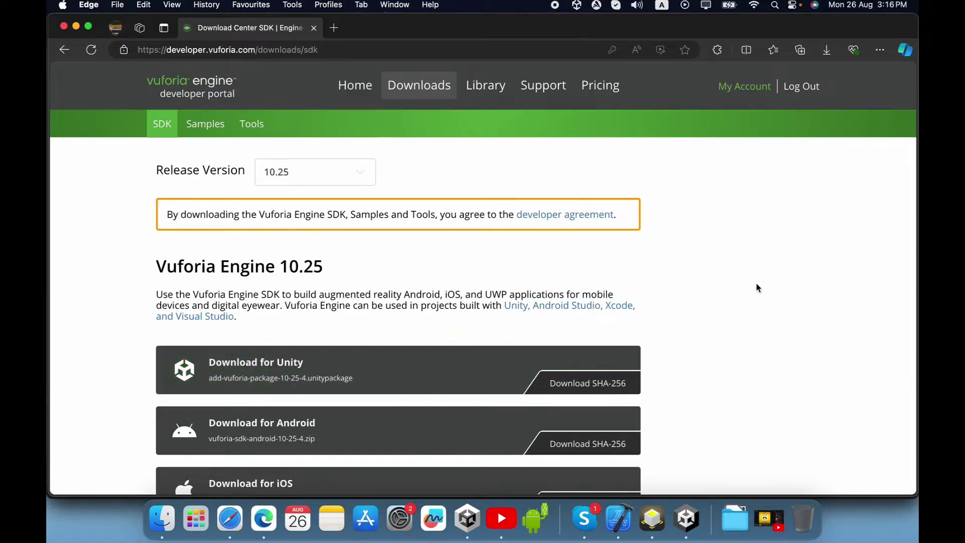
{"action": "left_click", "coordinate": [734, 531]}
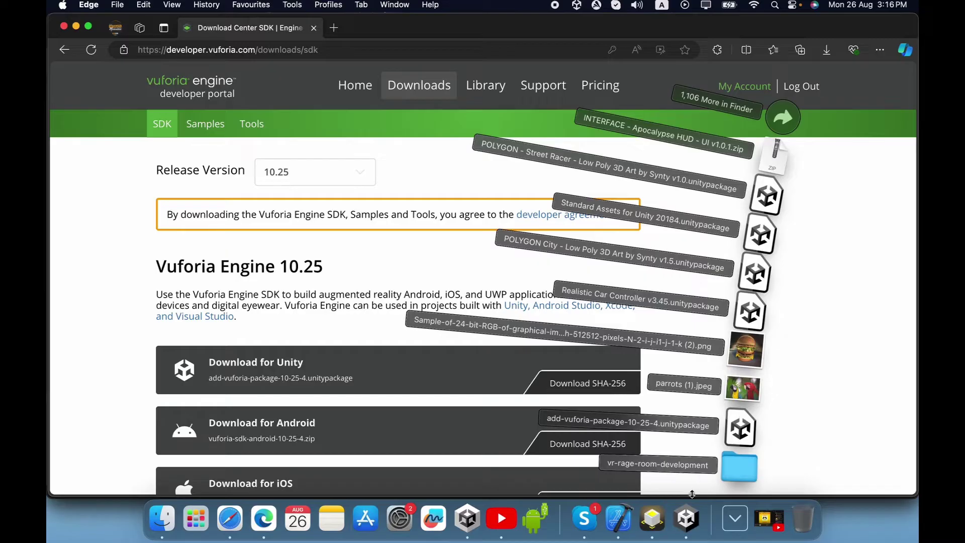
Import add-vuforia-package-10-25-4 into Unity Assets and approve updating to Vuforia Engine 10.25.4
{"action": "left_click", "coordinate": [686, 515]}
{"action": "left_click", "coordinate": [735, 518]}
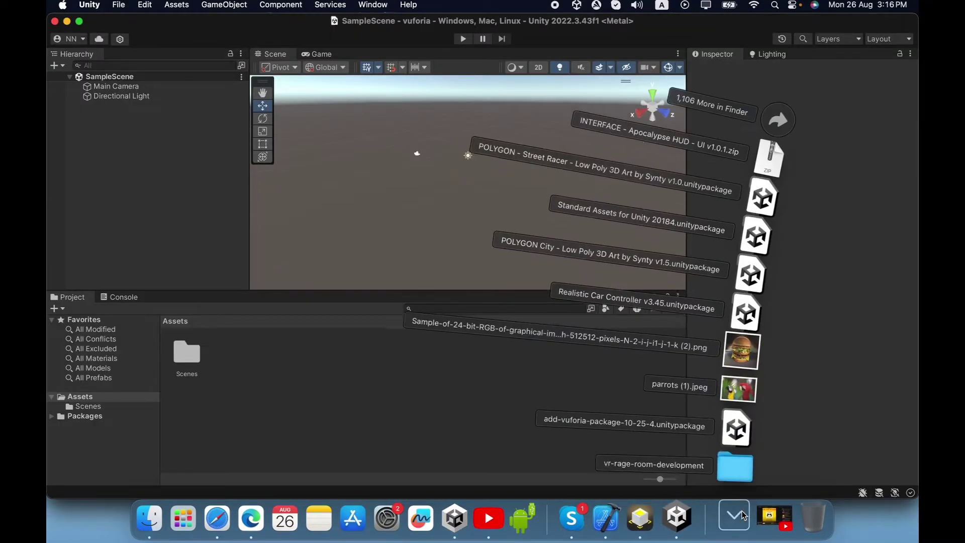
{"action": "left_click_drag", "start_coordinate": [744, 439], "coordinate": [333, 372]}
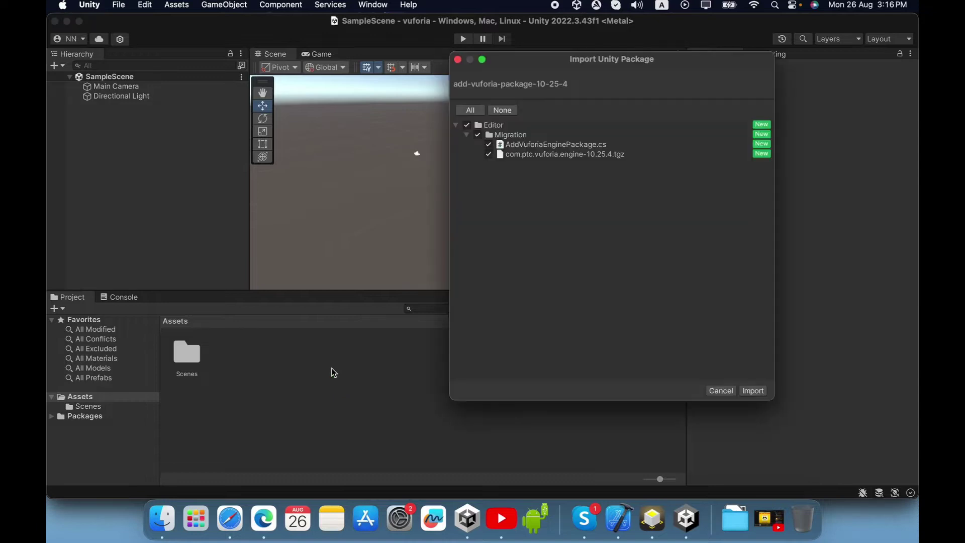
{"action": "left_click", "coordinate": [752, 390]}
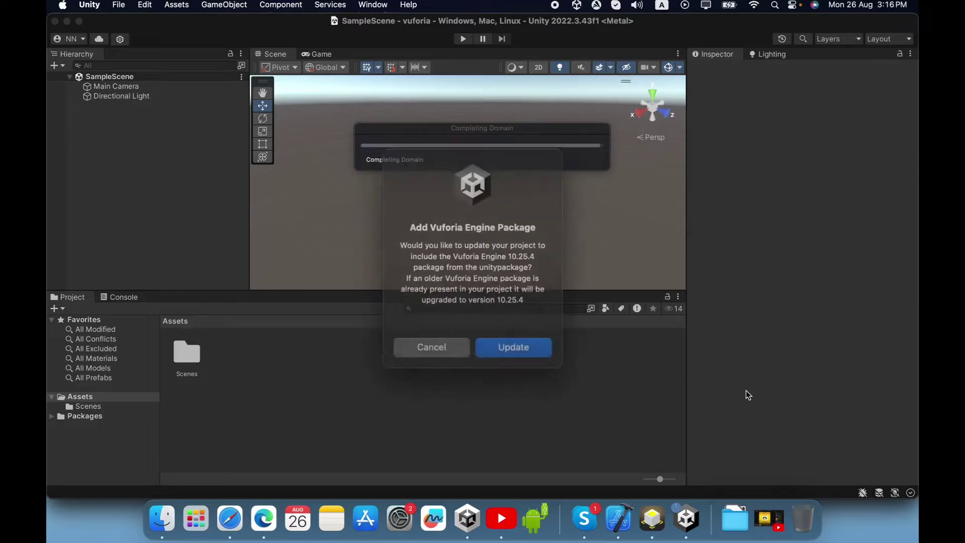
{"action": "left_click", "coordinate": [526, 337]}
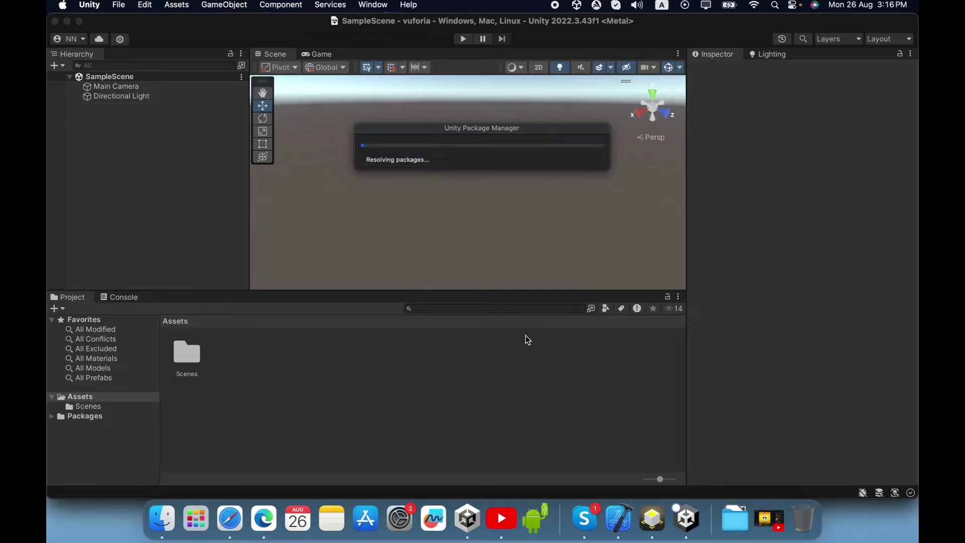
Quit Skype while Unity installs the Vuforia Engine packages
{"action": "right_click", "coordinate": [582, 513]}
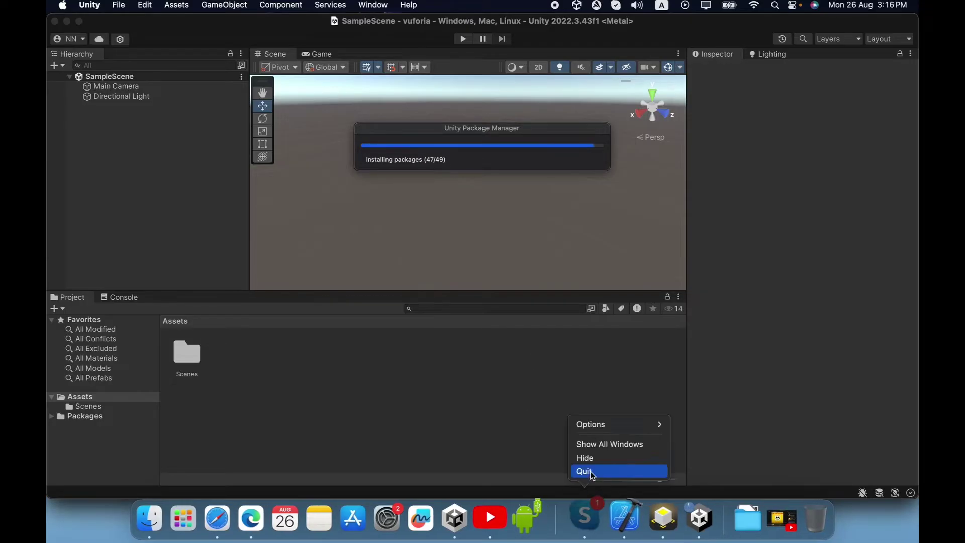
{"action": "left_click", "coordinate": [591, 472]}
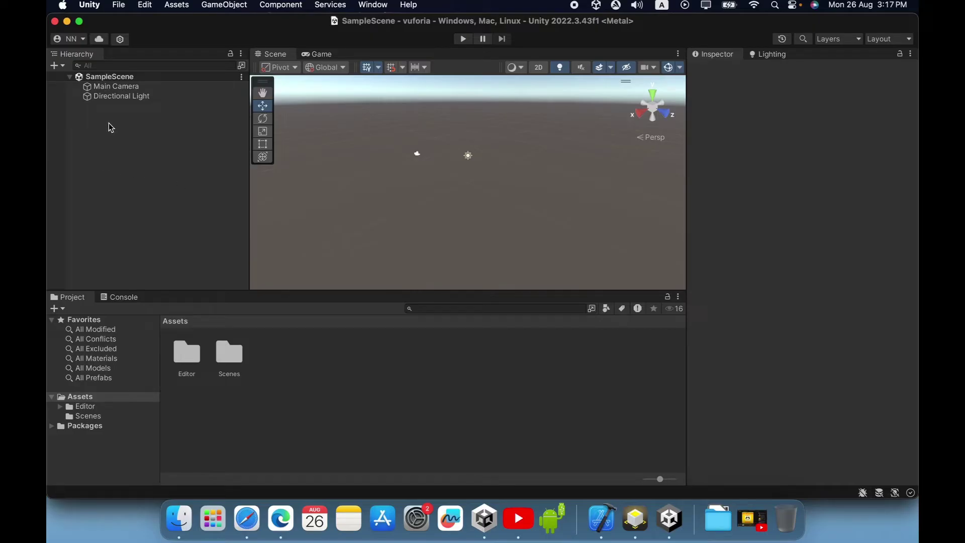
Delete Main Camera from SampleScene and add a Vuforia Engine ARCamera in its place
{"action": "left_click", "coordinate": [107, 90]}
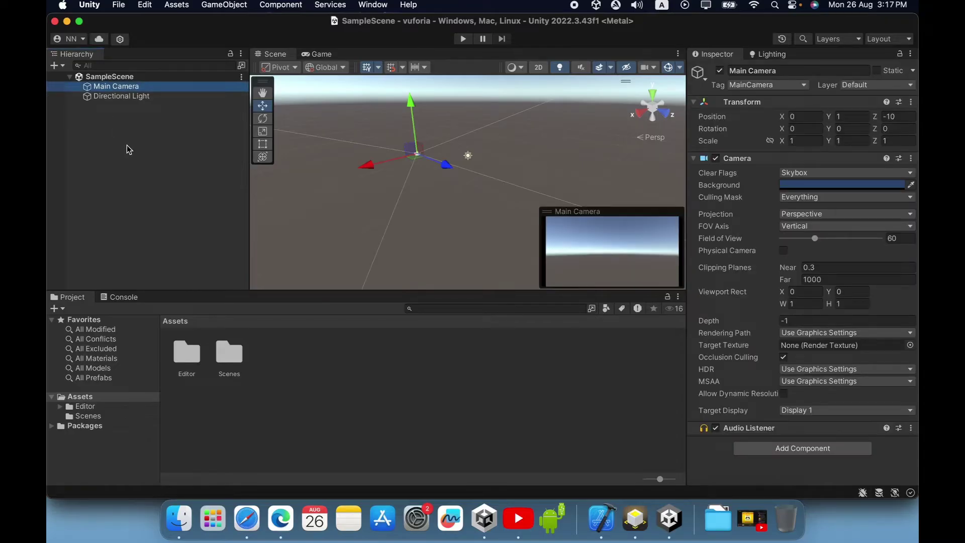
{"action": "key", "text": "super+BackSpace"}
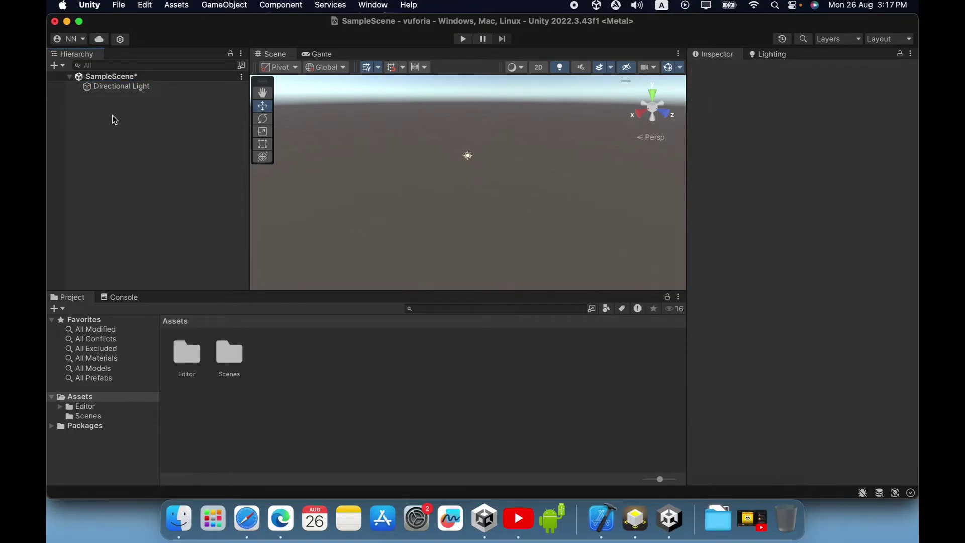
{"action": "right_click", "coordinate": [86, 113]}
{"action": "mouse_move", "coordinate": [162, 327]}
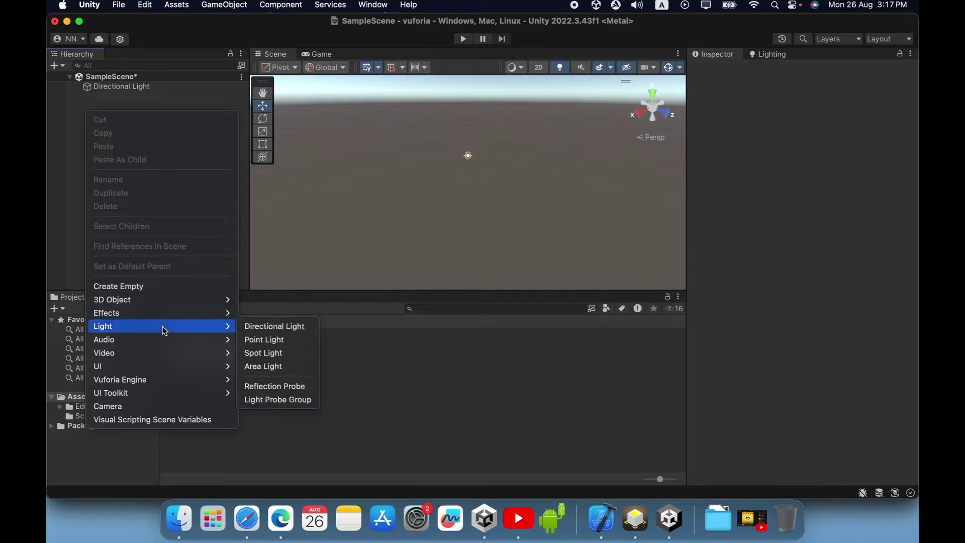
{"action": "mouse_move", "coordinate": [170, 383]}
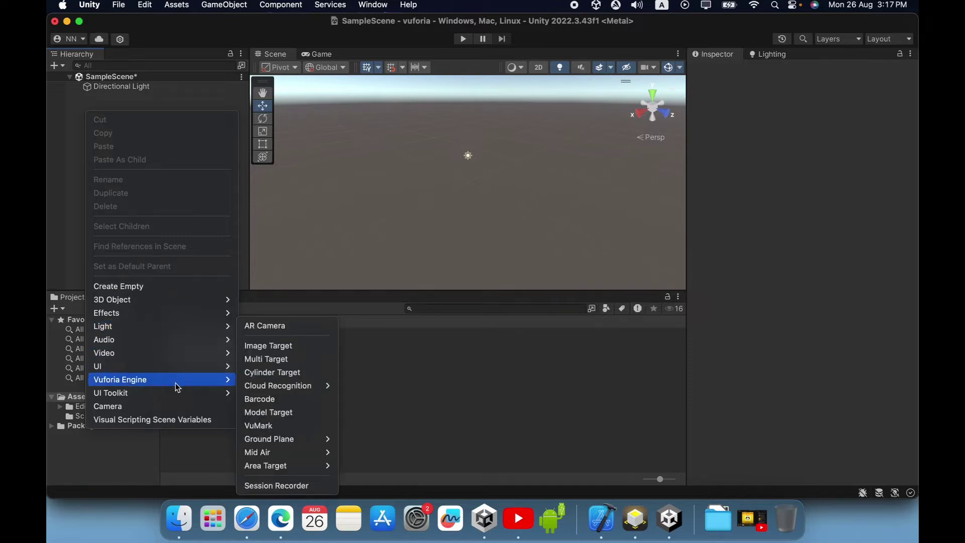
{"action": "left_click", "coordinate": [260, 328]}
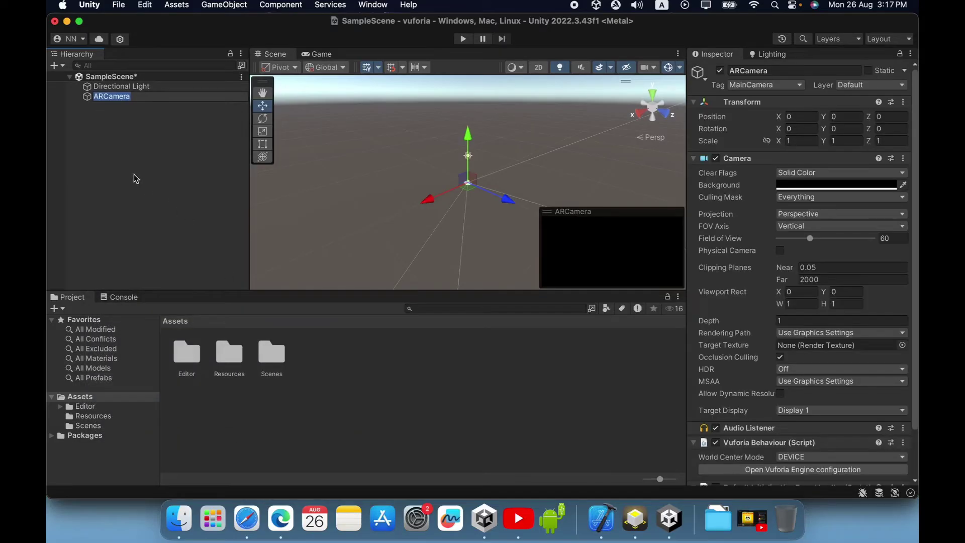
{"action": "left_click", "coordinate": [109, 97]}
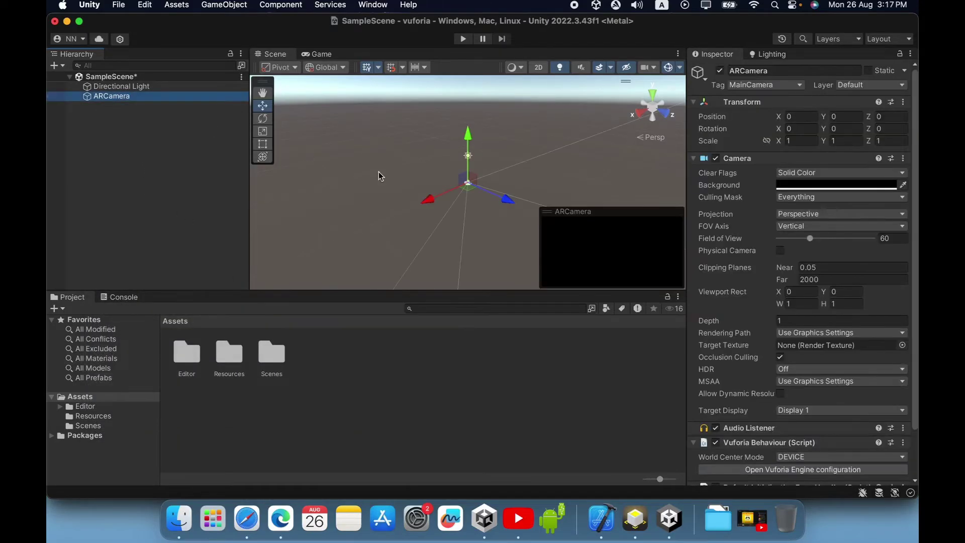
Open the Vuforia Engine configuration from the ARCamera Inspector, then return to the Vuforia portal
{"action": "scroll", "coordinate": [871, 270], "scroll_direction": "down", "scroll_amount": 3}
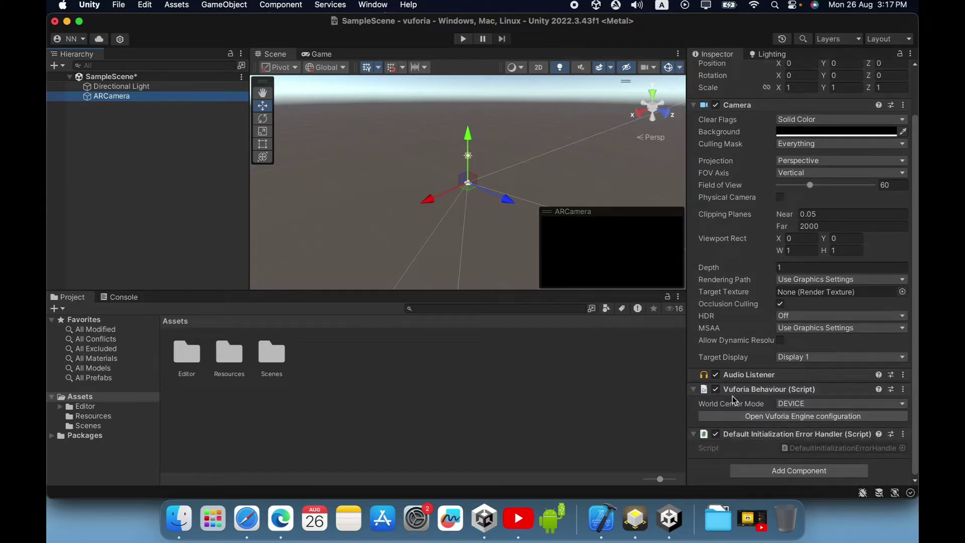
{"action": "left_click", "coordinate": [753, 417]}
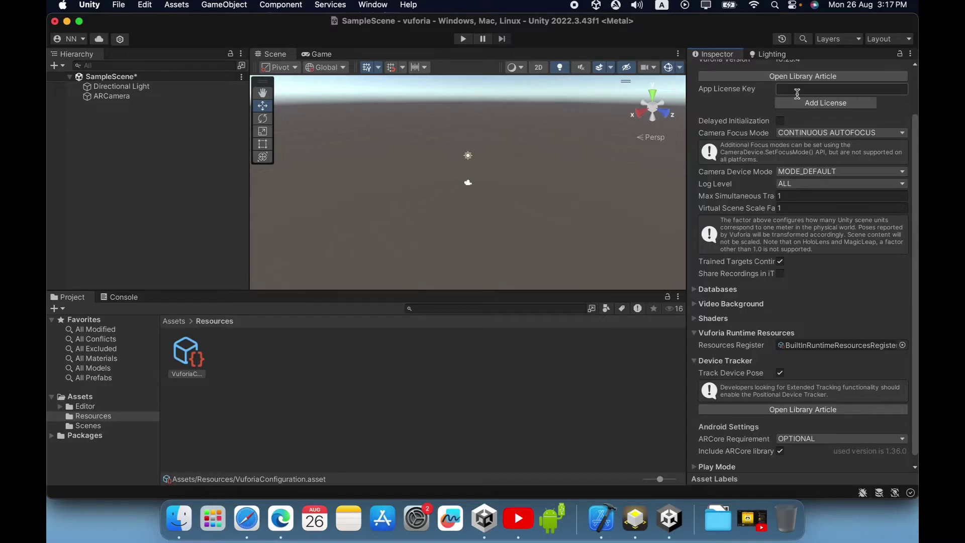
{"action": "left_click", "coordinate": [275, 529]}
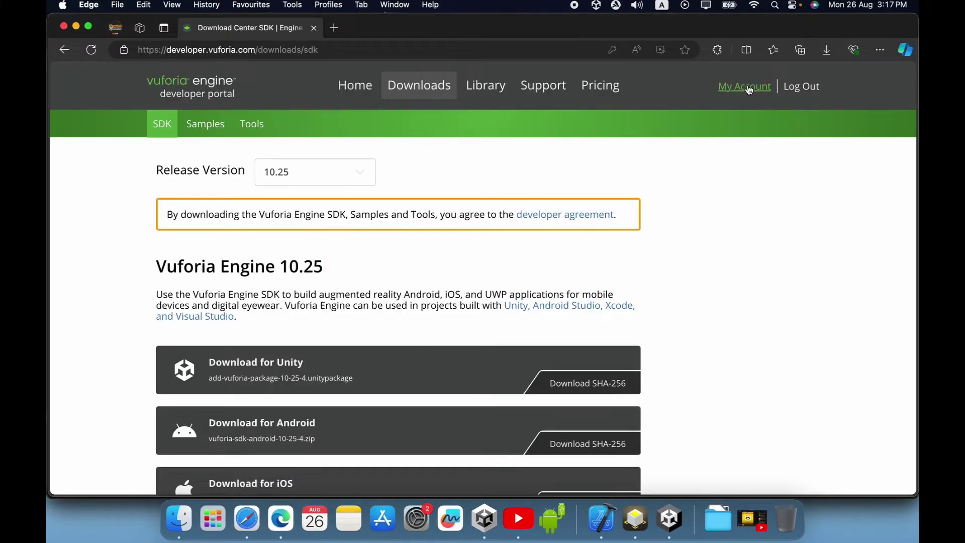
Create a Basic license named testinglicence, accepting the Vuforia Developer Agreement
{"action": "left_click", "coordinate": [749, 88]}
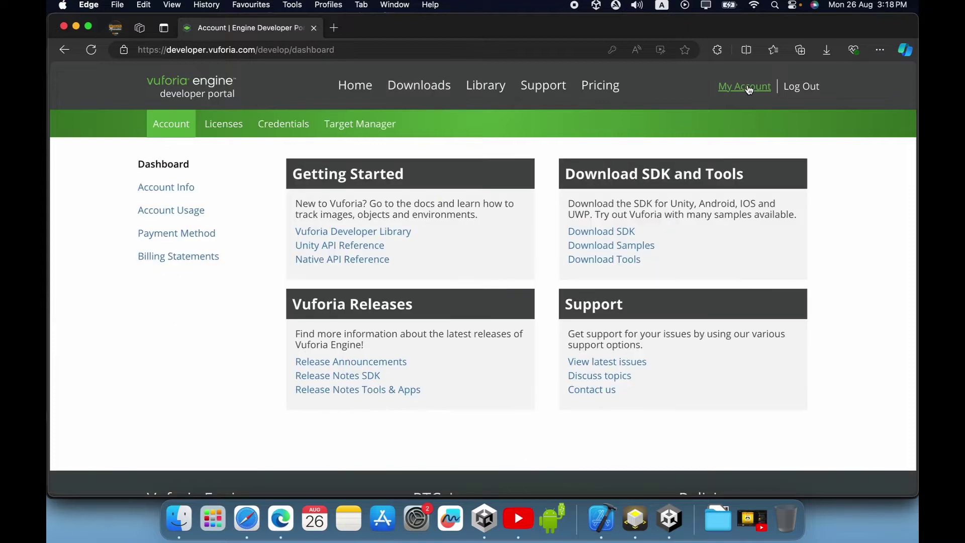
{"action": "left_click", "coordinate": [217, 124]}
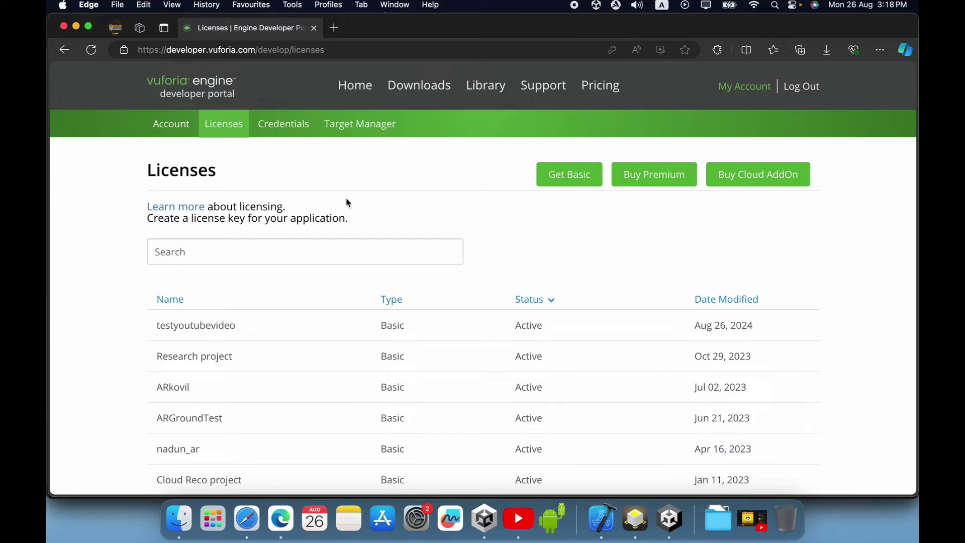
{"action": "left_click", "coordinate": [561, 180]}
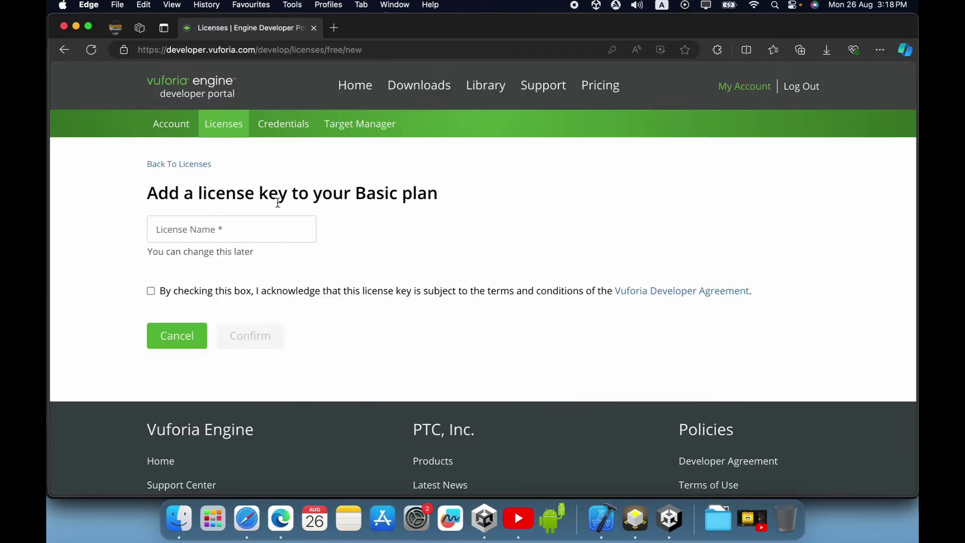
{"action": "left_click", "coordinate": [221, 227]}
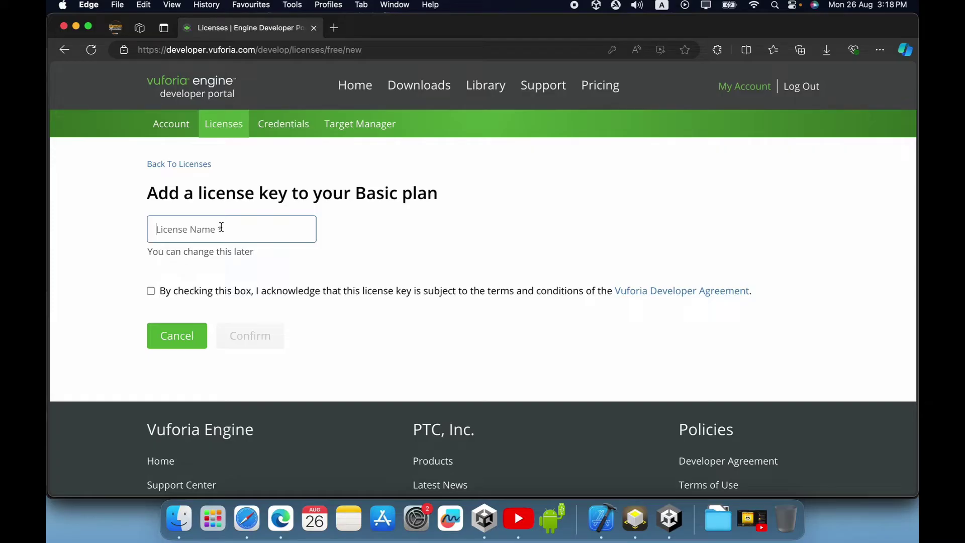
{"action": "type", "text": "testing"}
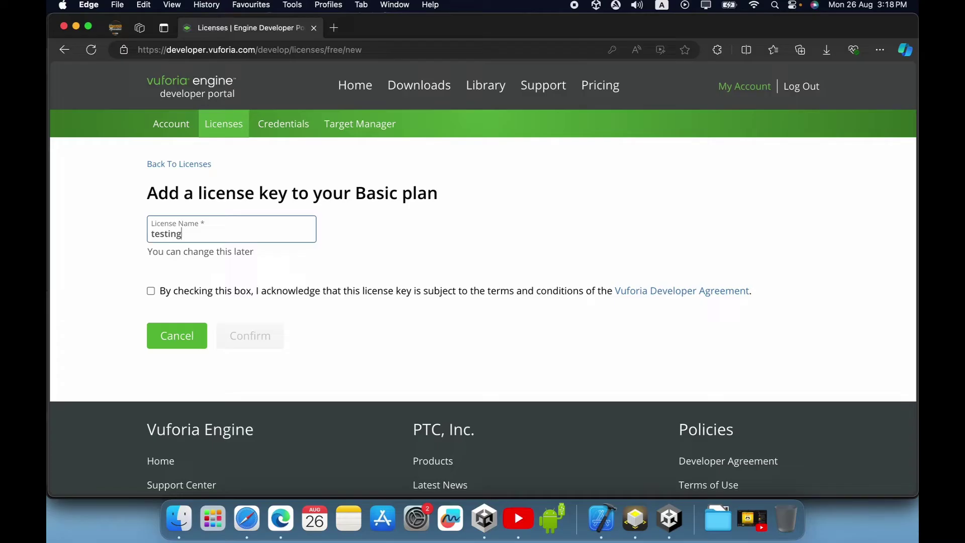
{"action": "type", "text": "licence"}
{"action": "left_click", "coordinate": [151, 291]}
{"action": "left_click", "coordinate": [262, 335]}
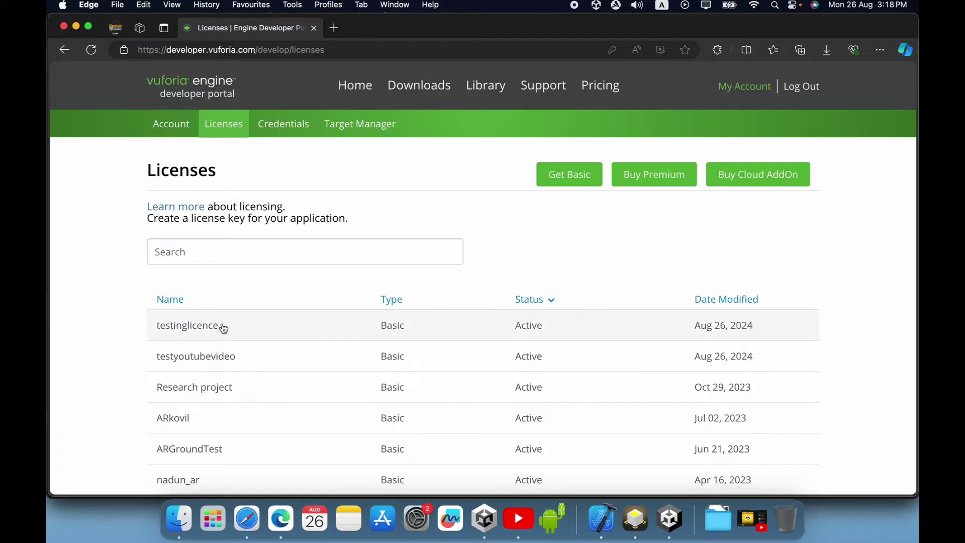
Copy the testinglicence key into Unity's App License Key field
{"action": "left_click", "coordinate": [194, 328]}
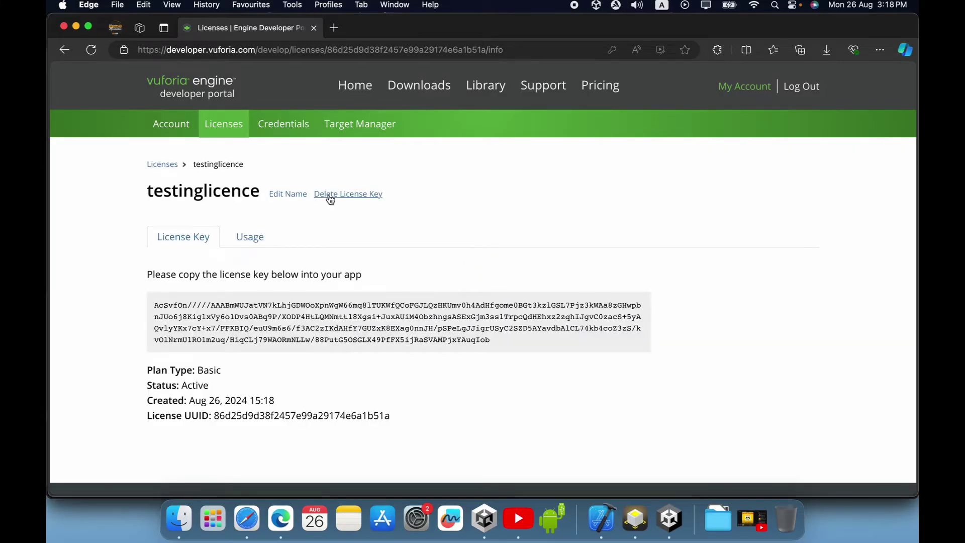
{"action": "left_click", "coordinate": [340, 336]}
{"action": "key", "text": "super+Tab"}
{"action": "left_click", "coordinate": [812, 88]}
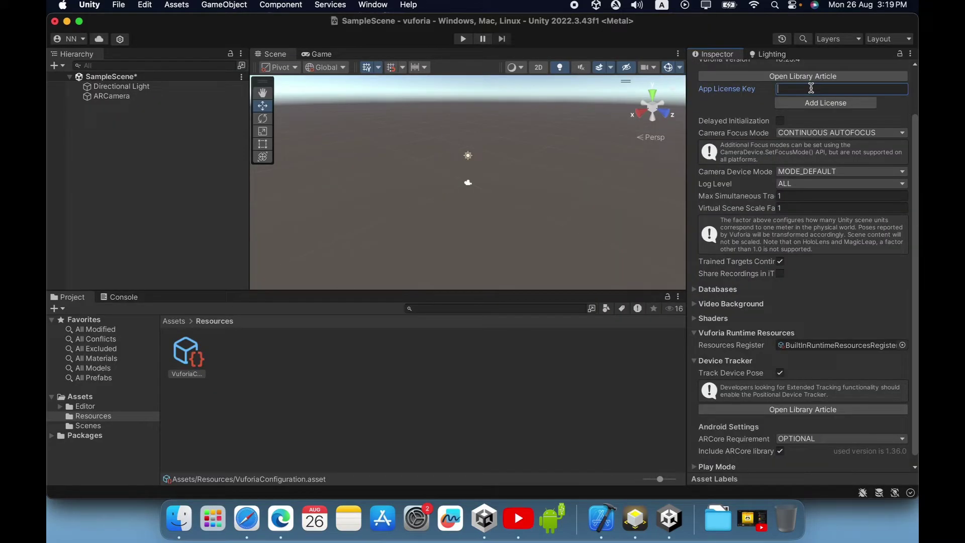
{"action": "key", "text": "super+v"}
{"action": "left_click", "coordinate": [100, 190]}
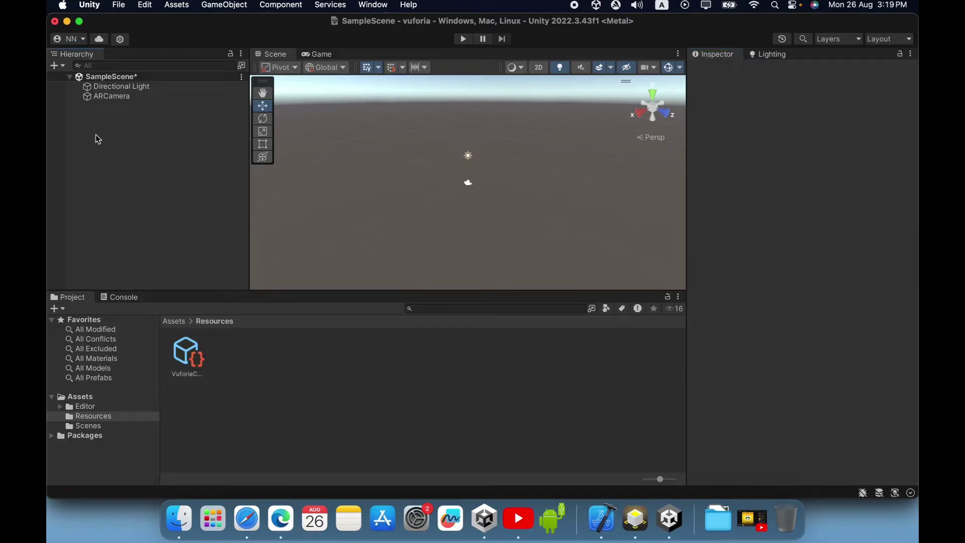
{"action": "left_click", "coordinate": [286, 528]}
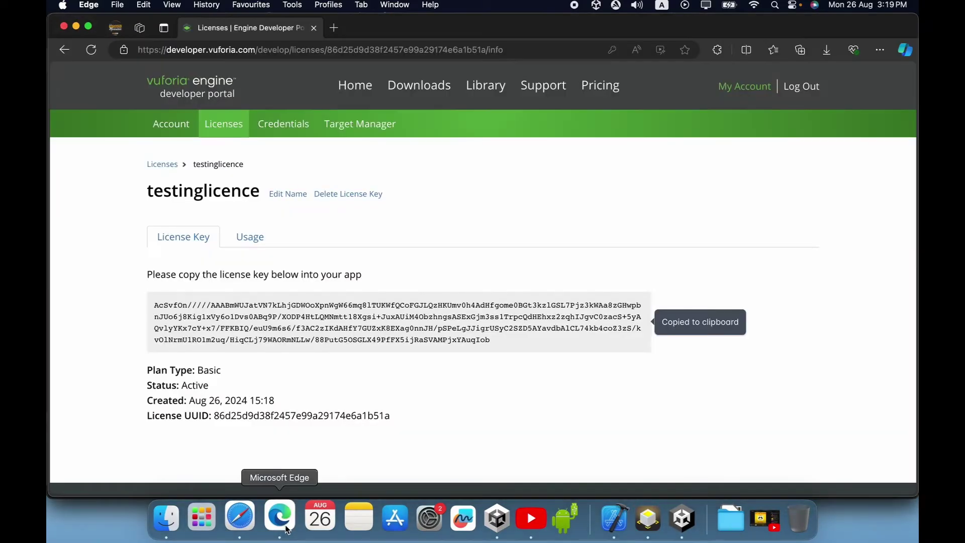
Generate a Device-type database named youtubevideo in the Target Manager
{"action": "left_click", "coordinate": [361, 134]}
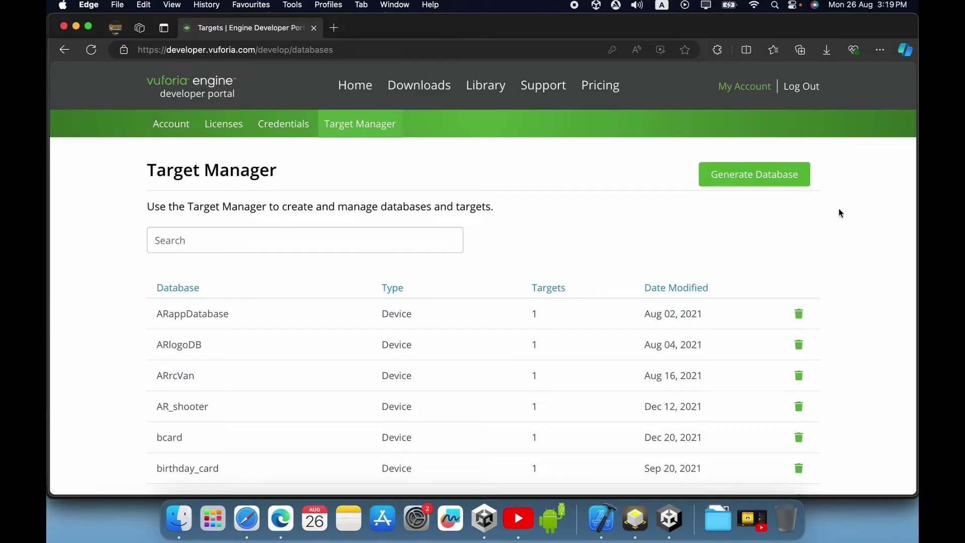
{"action": "left_click", "coordinate": [759, 177]}
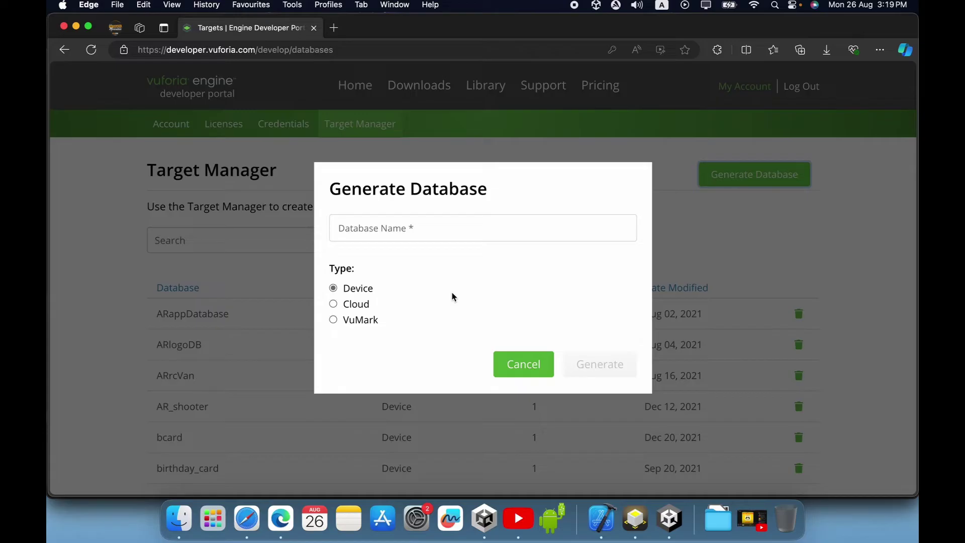
{"action": "left_click", "coordinate": [372, 235]}
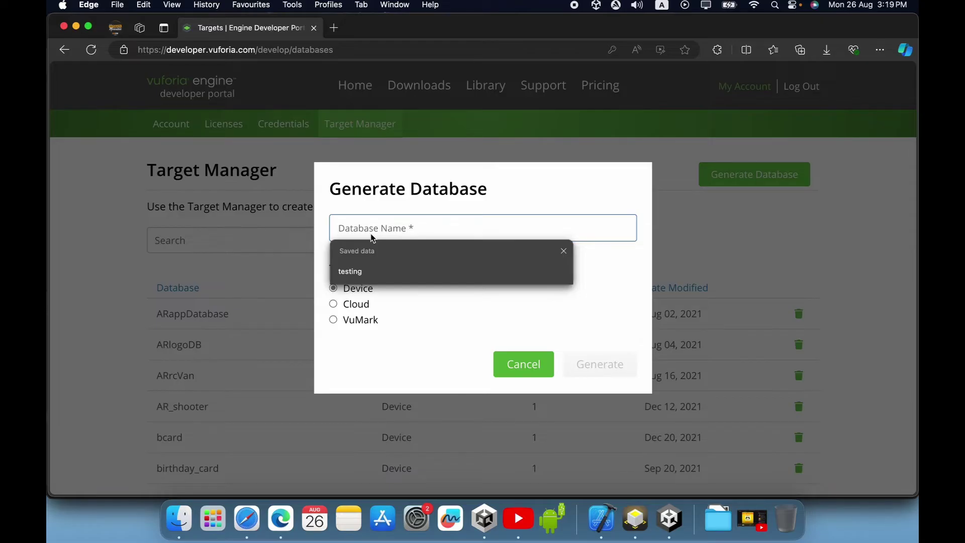
{"action": "type", "text": "youtube"}
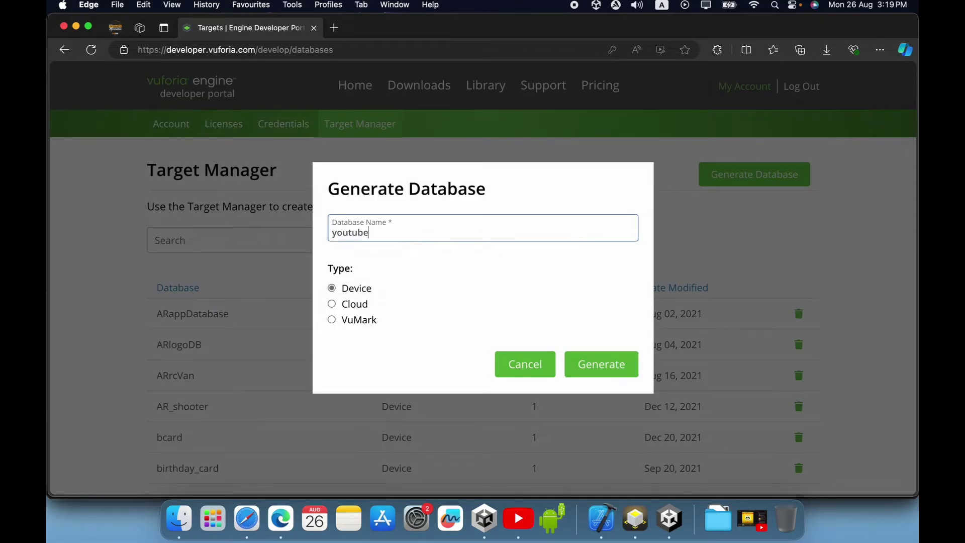
{"action": "type", "text": "video"}
{"action": "left_click", "coordinate": [594, 367]}
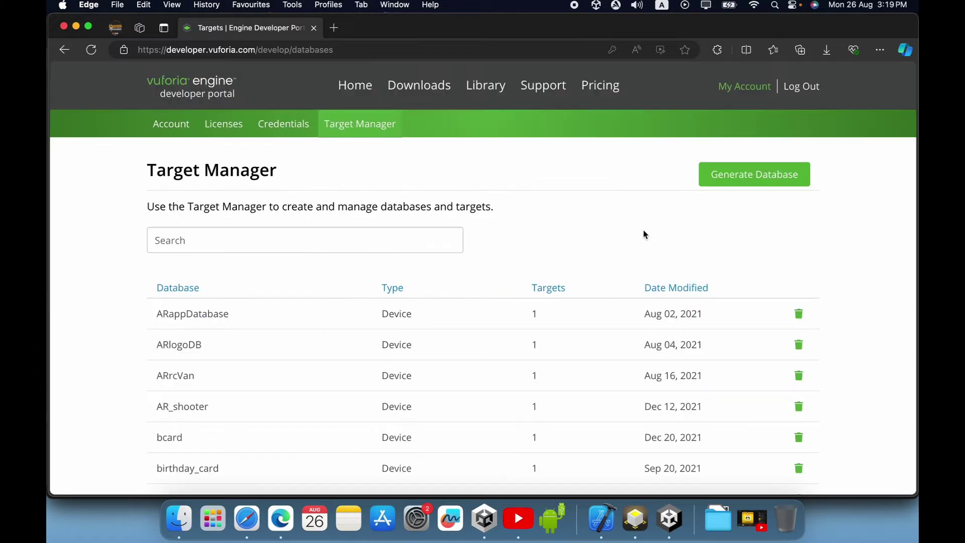
Open the youtubevideo database and start a new target using the burger image
{"action": "scroll", "coordinate": [399, 342], "scroll_direction": "down", "scroll_amount": 10}
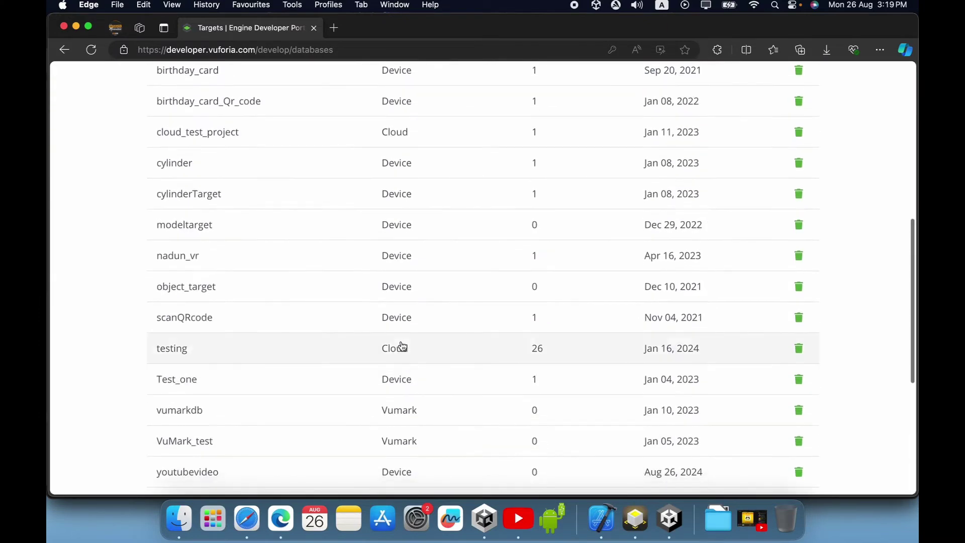
{"action": "scroll", "coordinate": [400, 345], "scroll_direction": "up", "scroll_amount": 1}
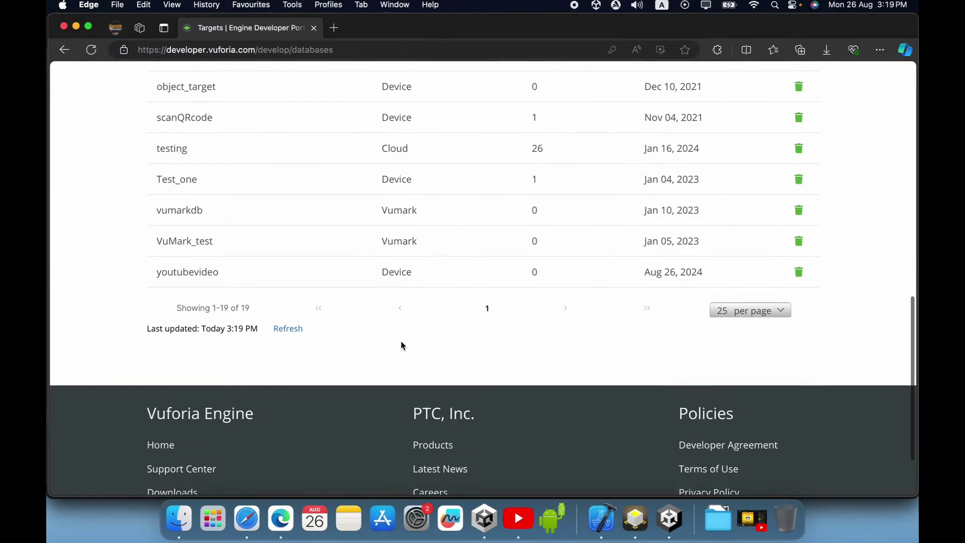
{"action": "left_click", "coordinate": [203, 277]}
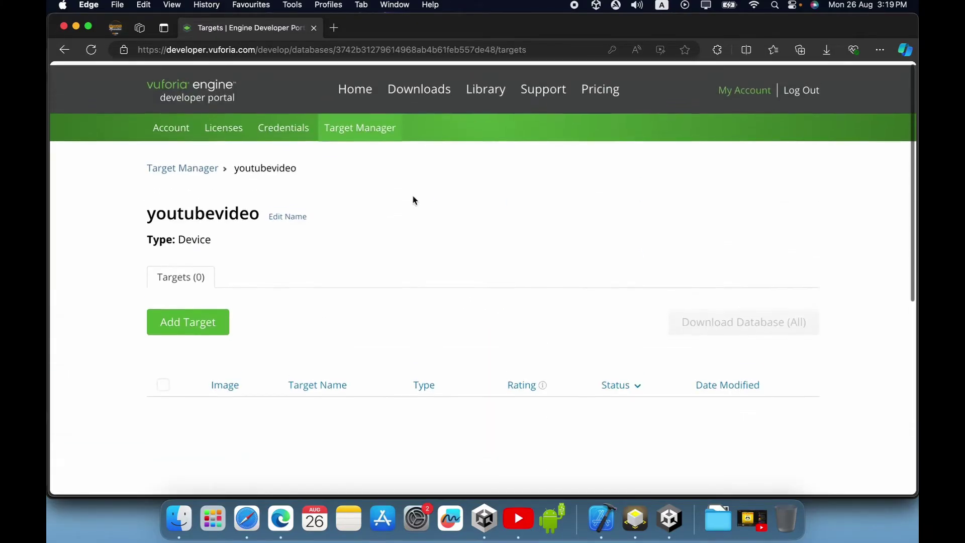
{"action": "scroll", "coordinate": [413, 196], "scroll_direction": "down", "scroll_amount": 3}
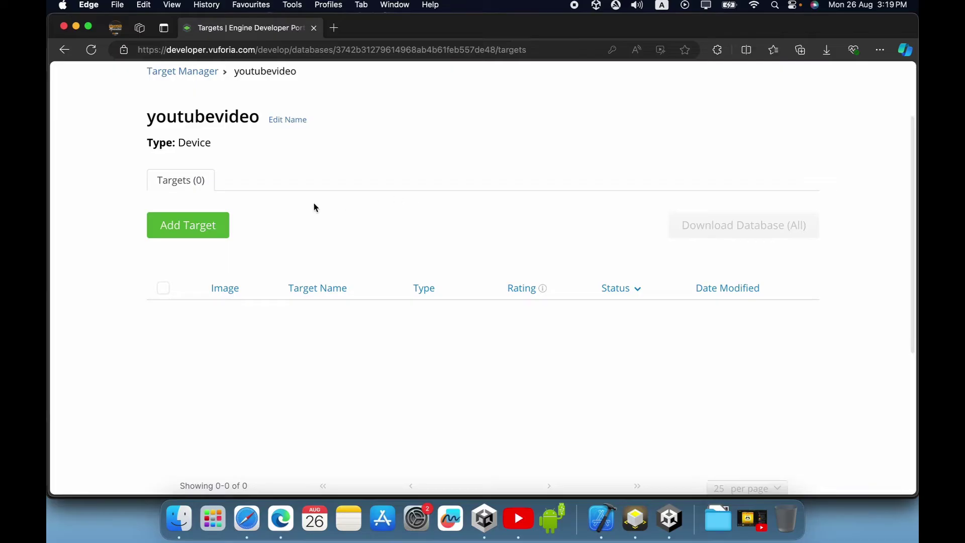
{"action": "left_click", "coordinate": [203, 232]}
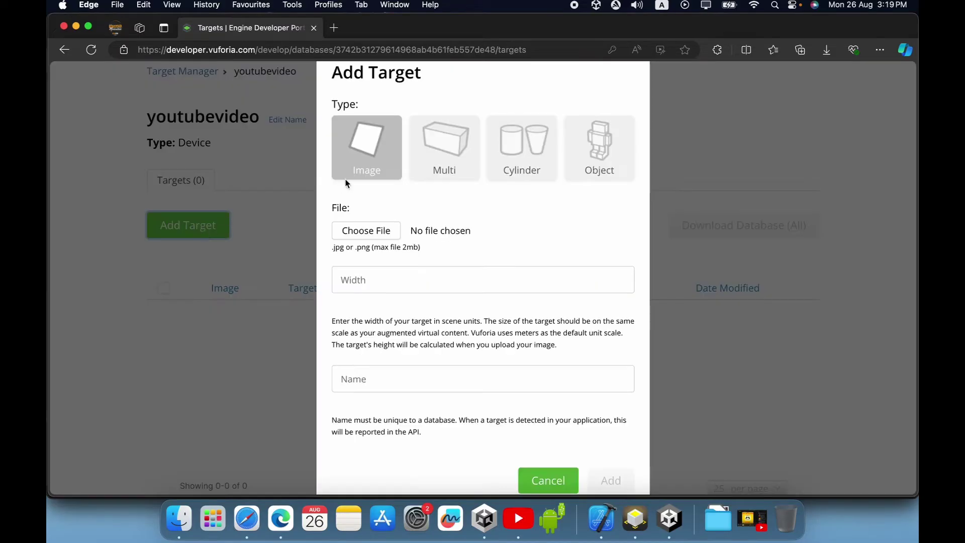
{"action": "left_click", "coordinate": [369, 232]}
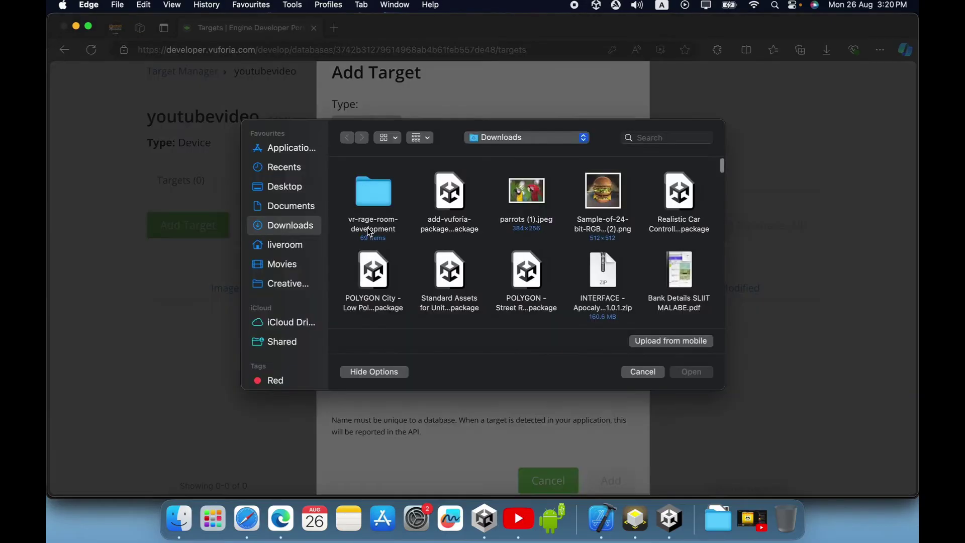
{"action": "left_click", "coordinate": [603, 191]}
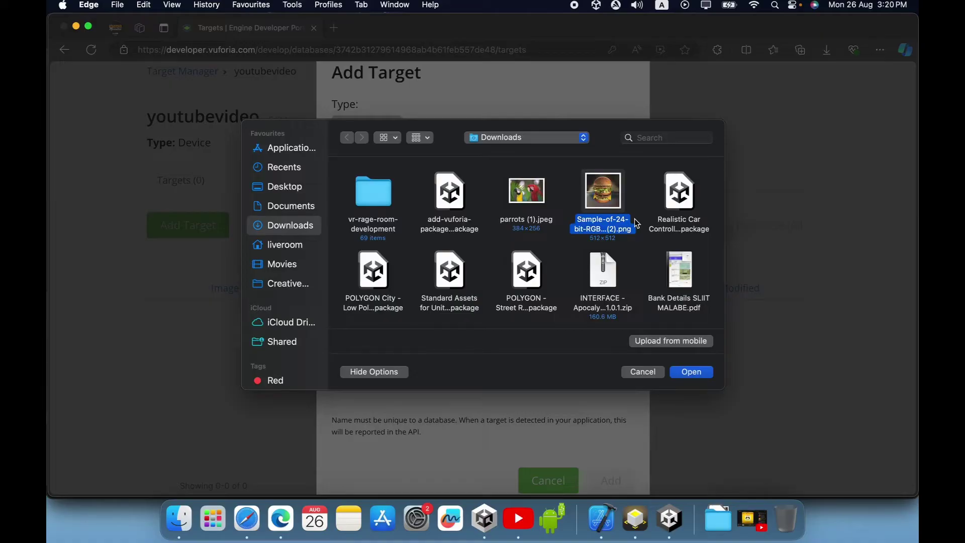
{"action": "left_click", "coordinate": [690, 372]}
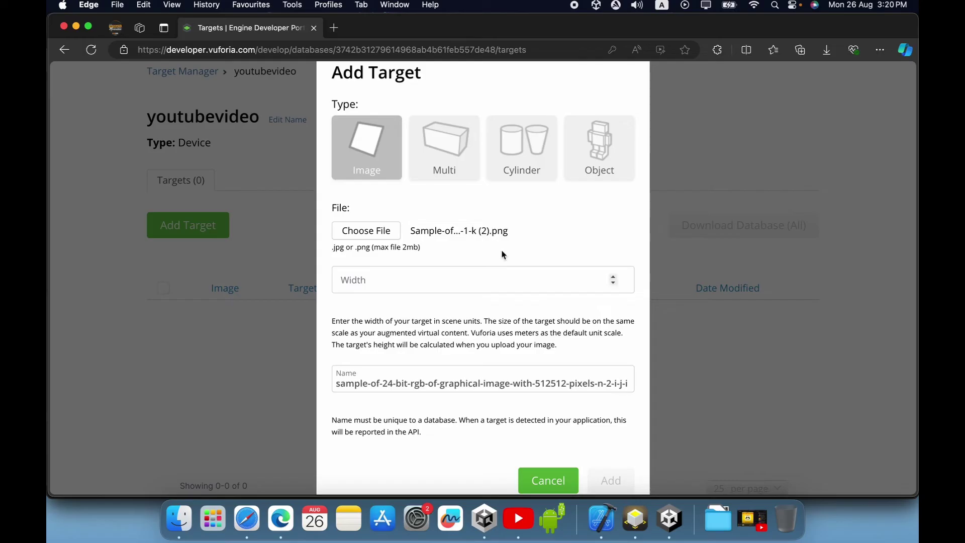
Set the target width to 1, rename it testing1, and add it
{"action": "scroll", "coordinate": [503, 257], "scroll_direction": "down", "scroll_amount": 3}
{"action": "left_click", "coordinate": [394, 280]}
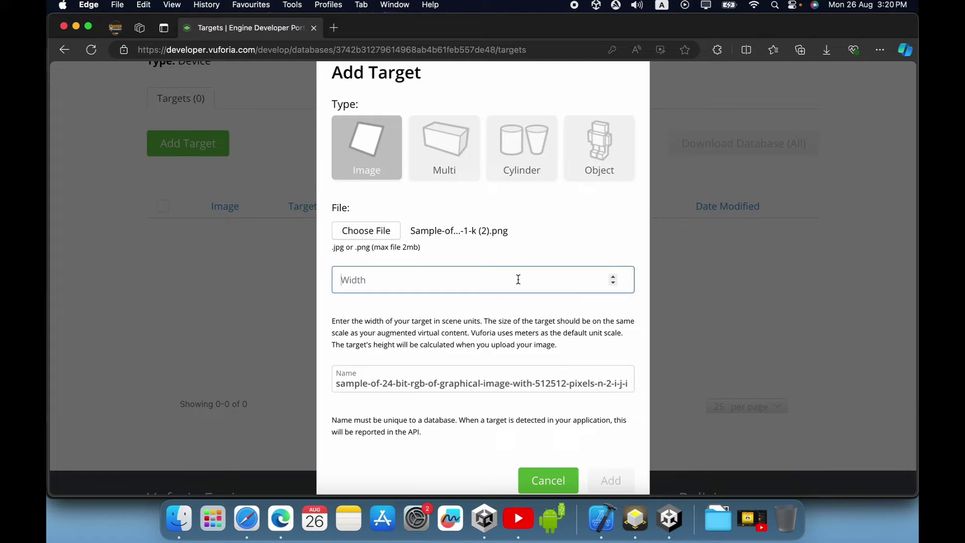
{"action": "type", "text": "1"}
{"action": "left_click", "coordinate": [394, 383]}
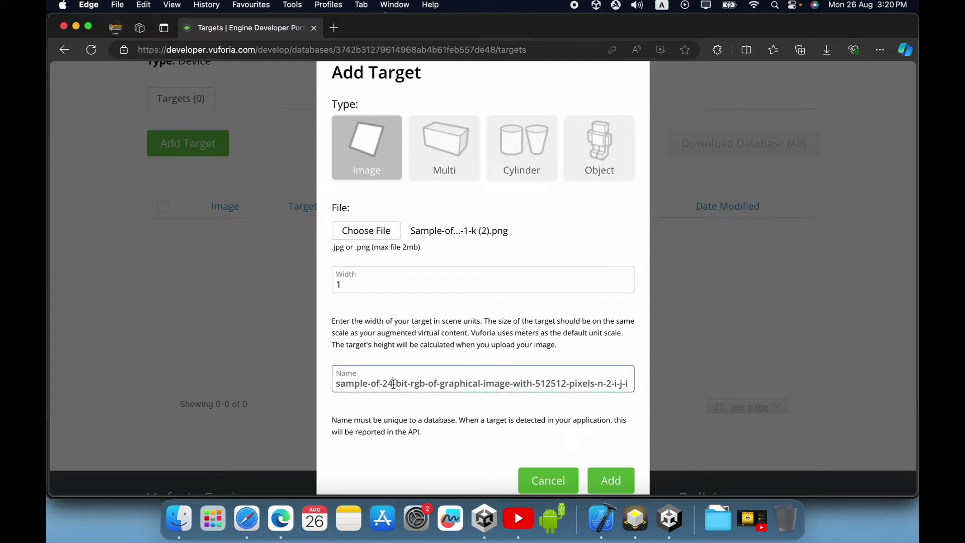
{"action": "key", "text": "super+a"}
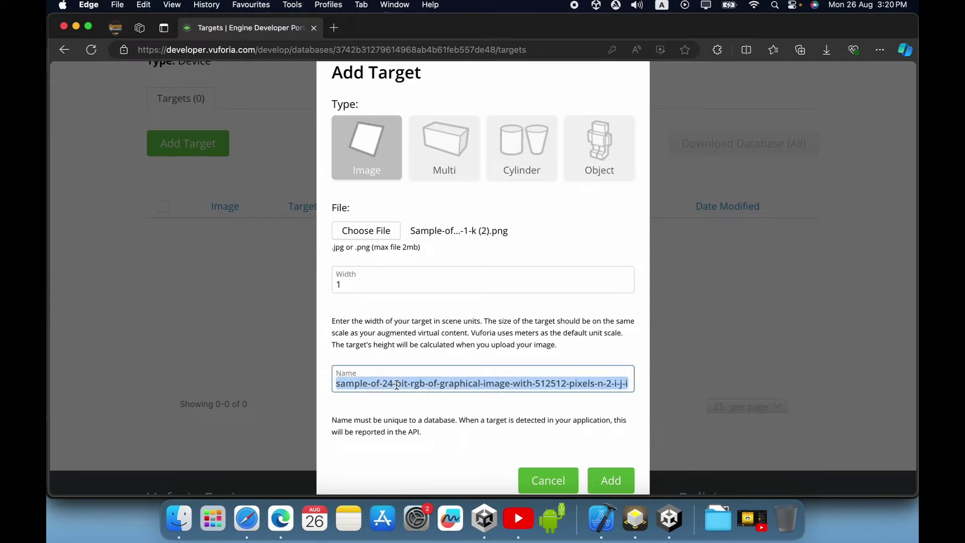
{"action": "key", "text": "BackSpace"}
{"action": "type", "text": "test"}
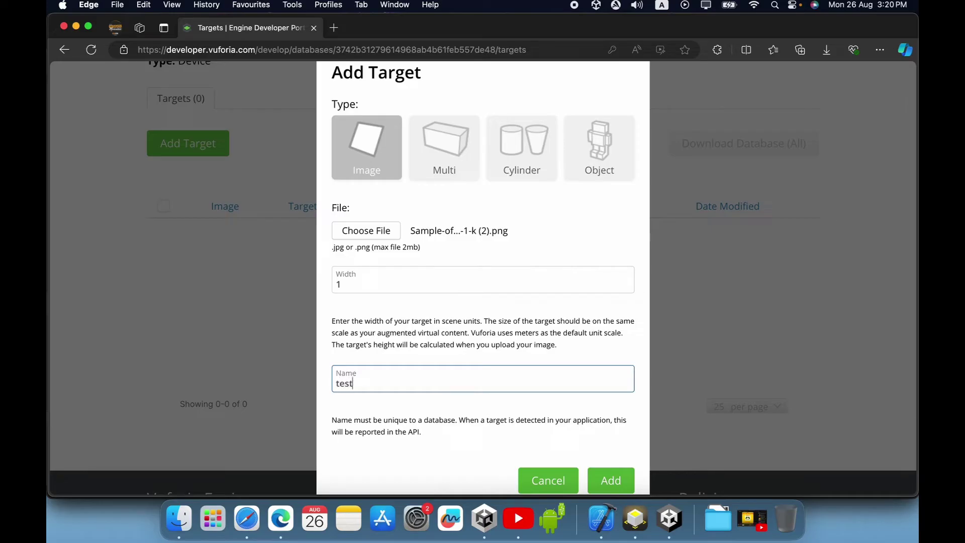
{"action": "type", "text": "ing1"}
{"action": "left_click", "coordinate": [604, 479]}
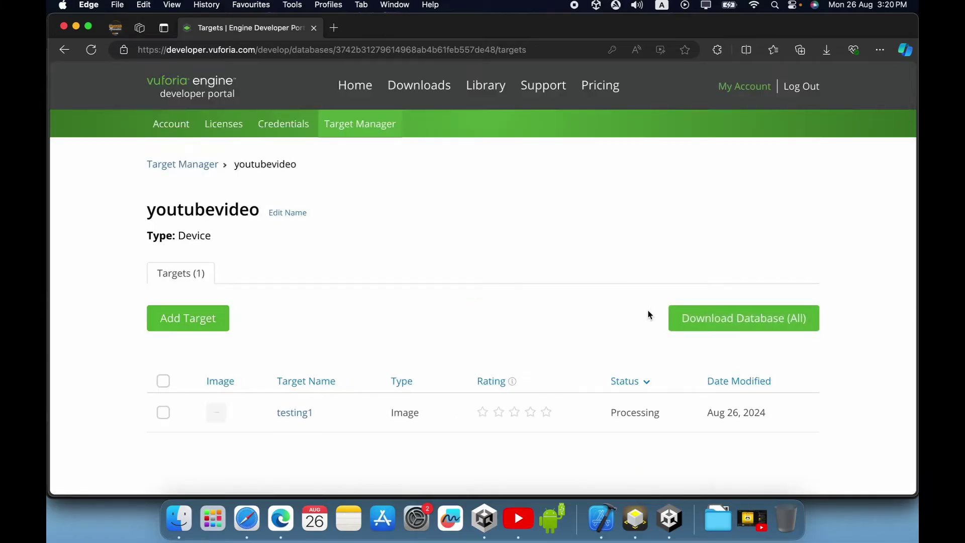
{"action": "scroll", "coordinate": [648, 310], "scroll_direction": "down", "scroll_amount": 3}
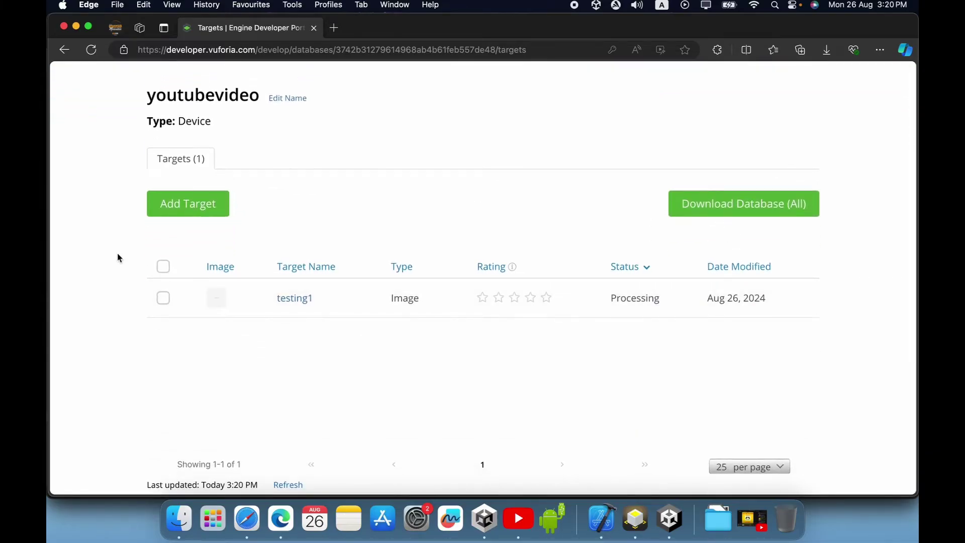
Add parrots (1).jpeg as image target parrots1 with width 1, then reload the target list
{"action": "left_click", "coordinate": [175, 210]}
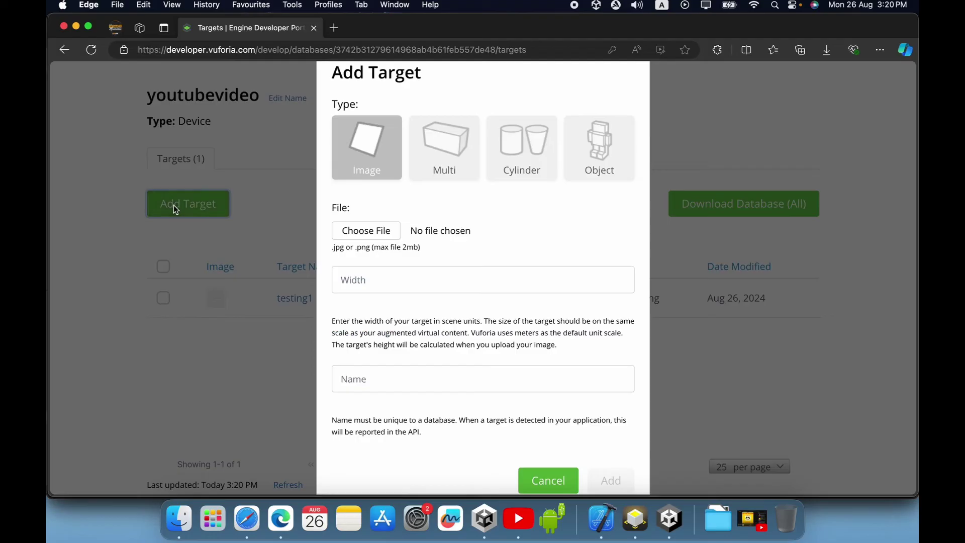
{"action": "left_click", "coordinate": [384, 230]}
{"action": "left_click", "coordinate": [538, 195]}
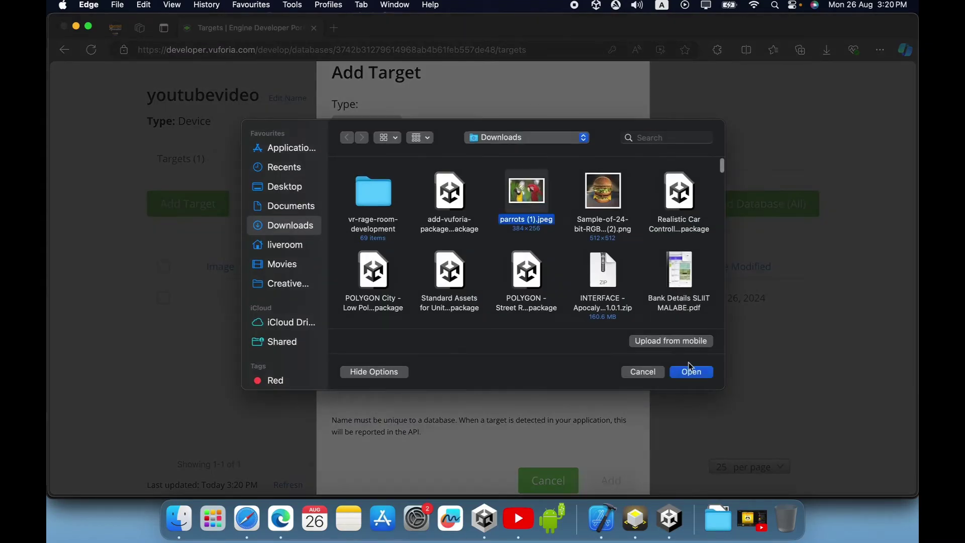
{"action": "left_click", "coordinate": [700, 375]}
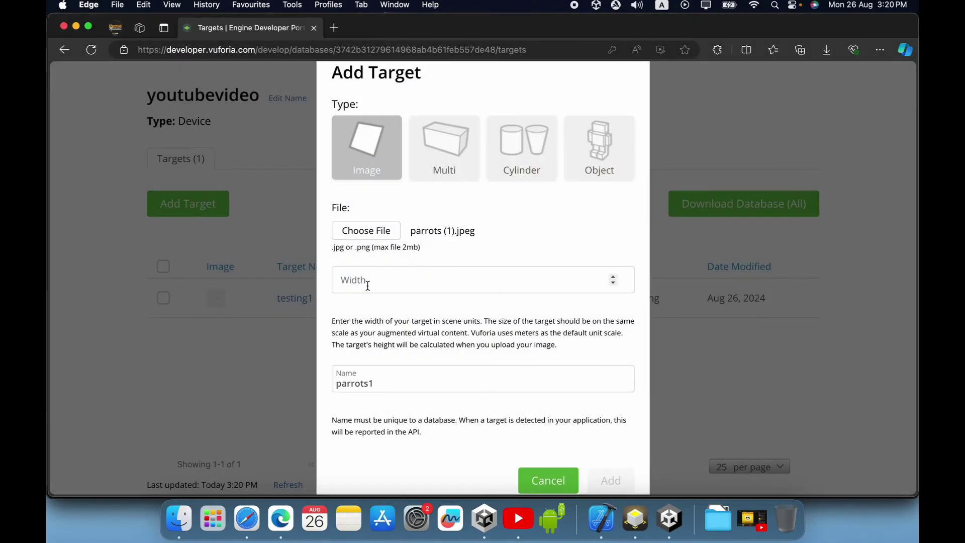
{"action": "left_click", "coordinate": [367, 286]}
{"action": "type", "text": "1"}
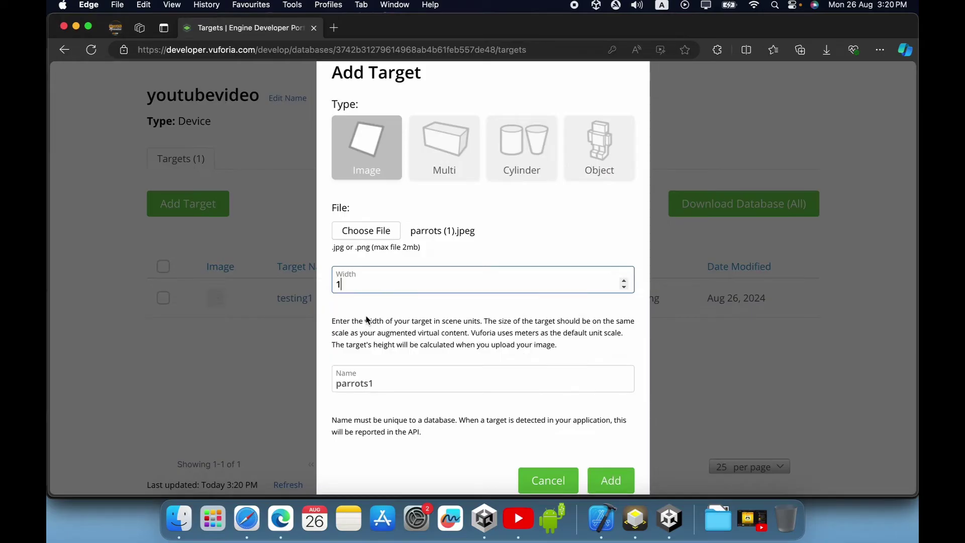
{"action": "scroll", "coordinate": [394, 386], "scroll_direction": "down", "scroll_amount": 2}
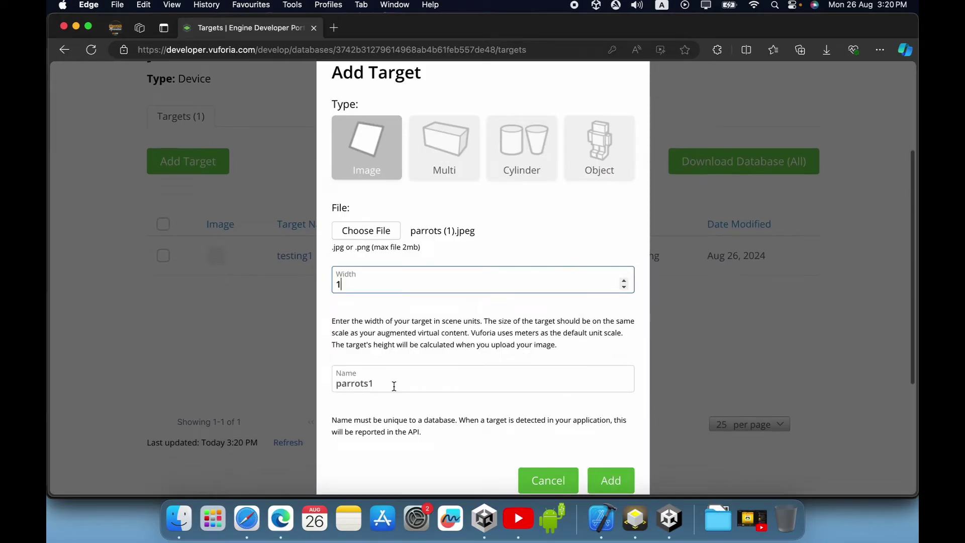
{"action": "left_click", "coordinate": [595, 478]}
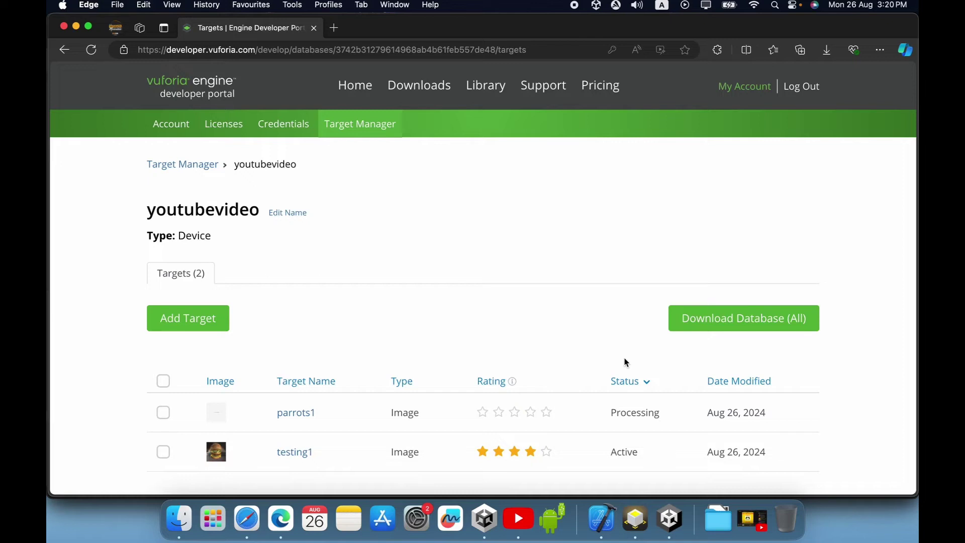
{"action": "scroll", "coordinate": [626, 362], "scroll_direction": "down", "scroll_amount": 3}
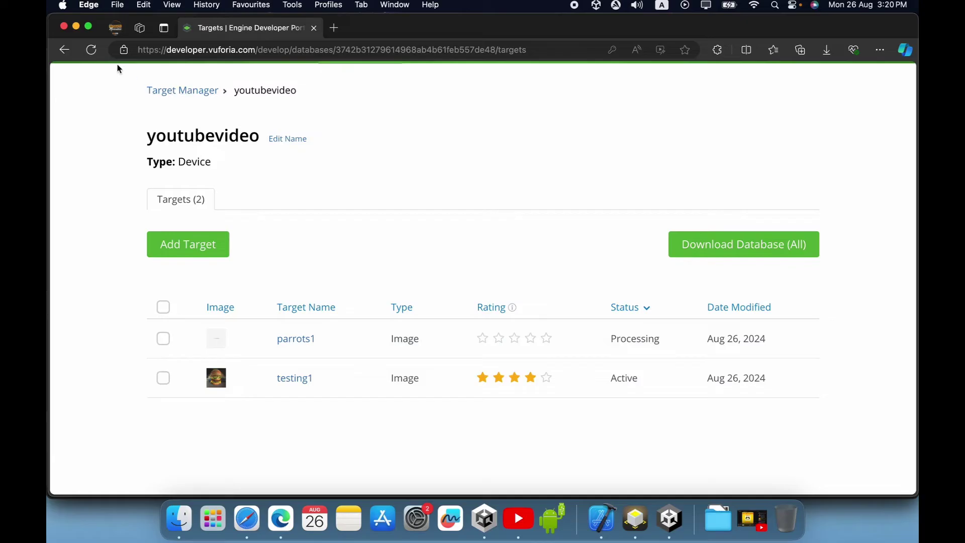
{"action": "left_click", "coordinate": [95, 53]}
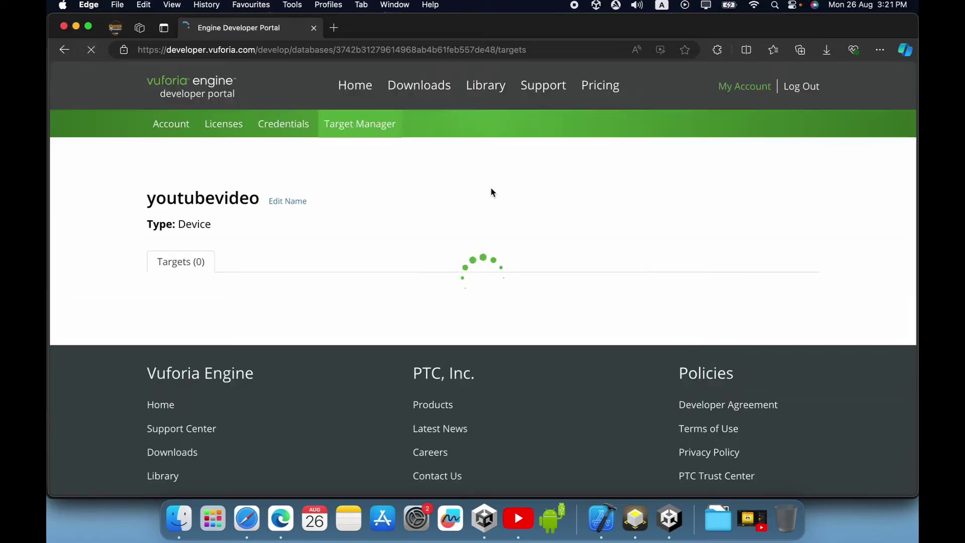
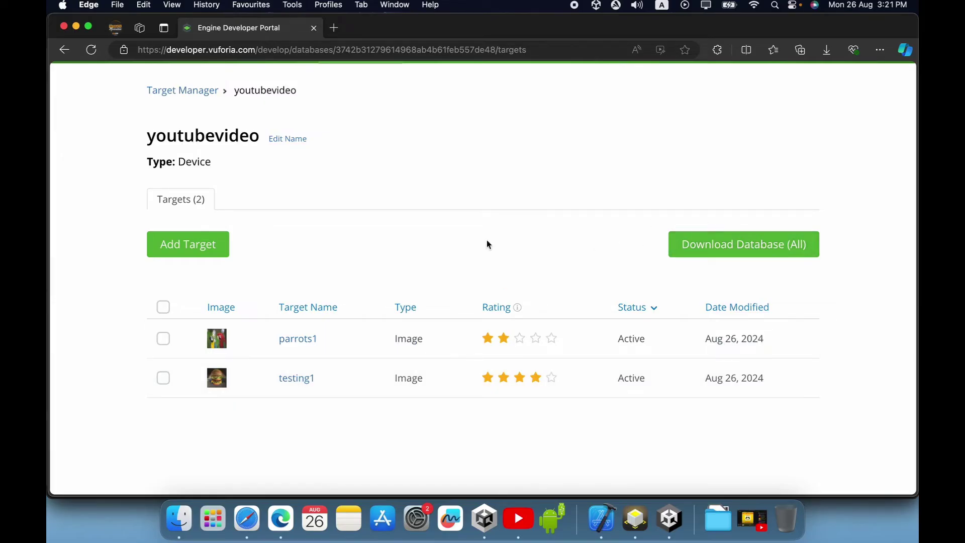
Download the youtubevideo database for the Unity Editor as youtubevideo.unitypackage
{"action": "left_click", "coordinate": [727, 249]}
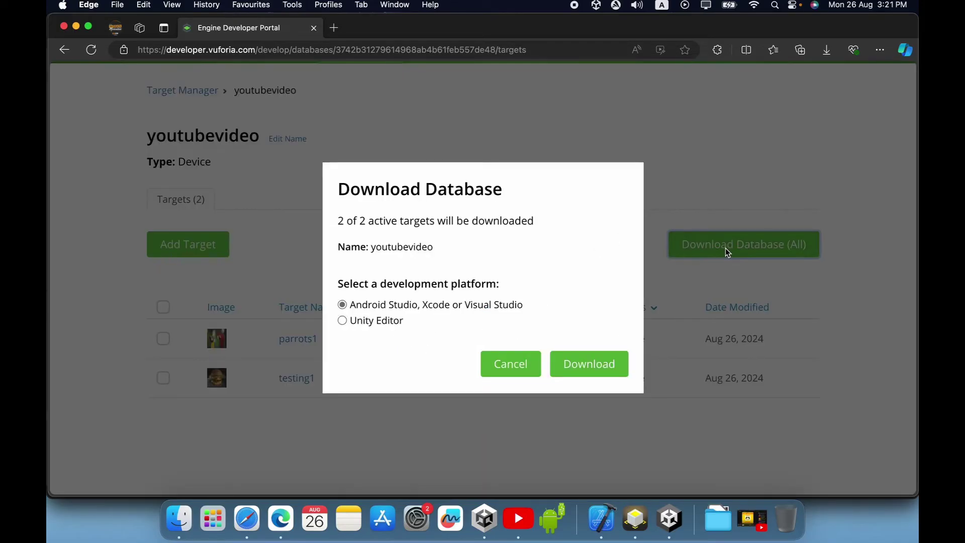
{"action": "left_click", "coordinate": [358, 321]}
{"action": "left_click", "coordinate": [606, 367]}
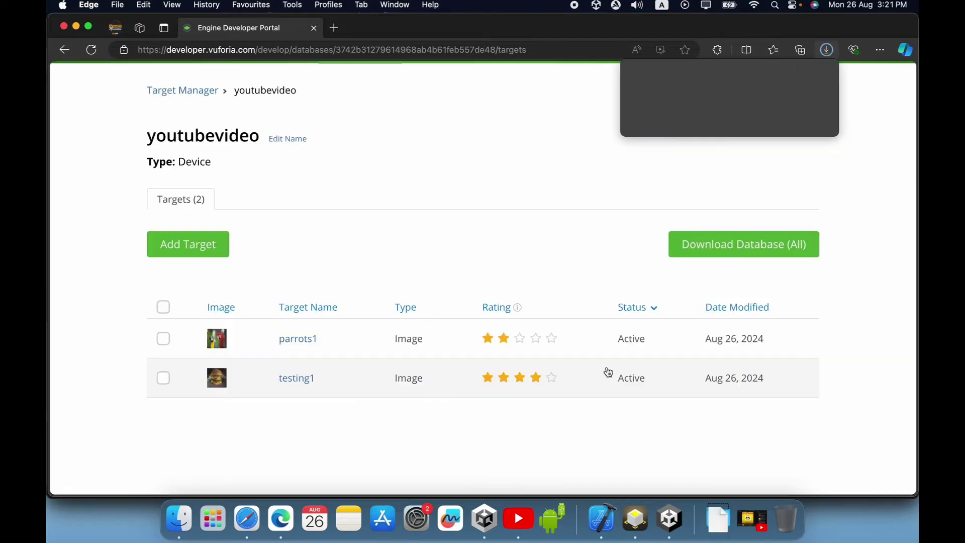
{"action": "left_click", "coordinate": [670, 527]}
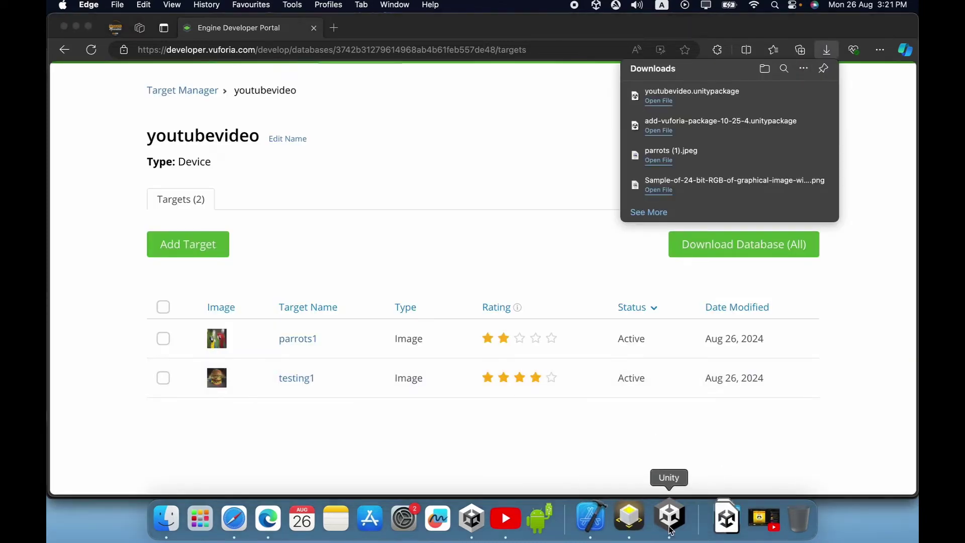
Import youtubevideo.unitypackage from Downloads into the project's Assets folder
{"action": "left_click", "coordinate": [174, 324]}
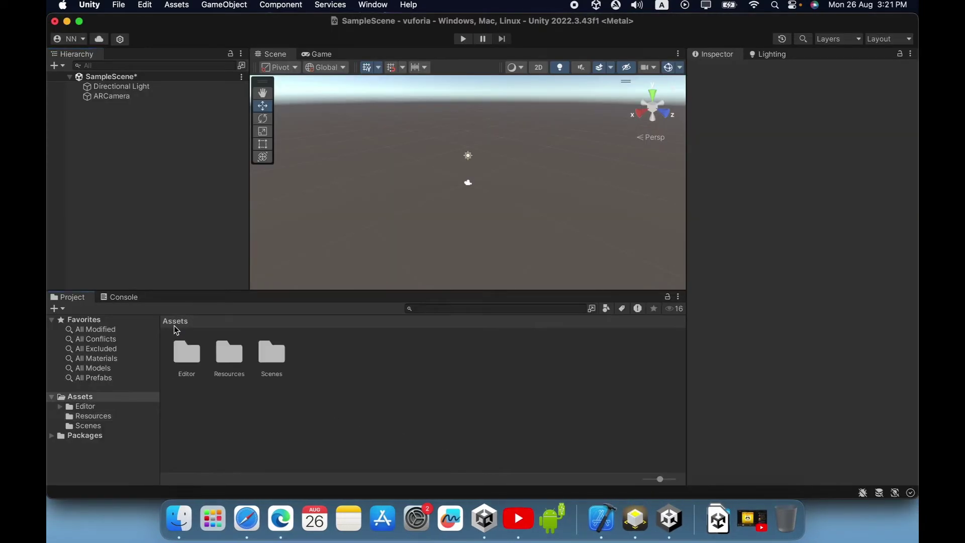
{"action": "left_click", "coordinate": [719, 519]}
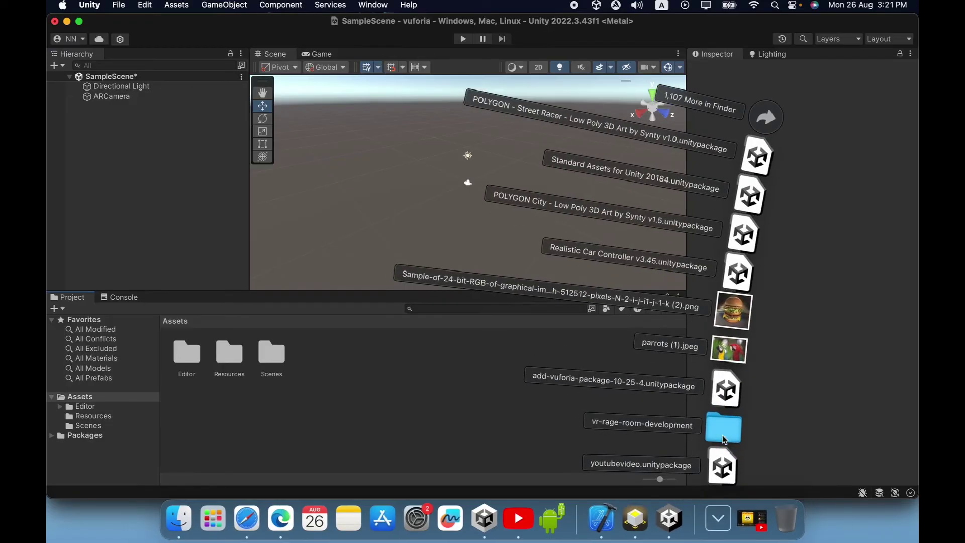
{"action": "left_click_drag", "start_coordinate": [724, 475], "coordinate": [388, 372]}
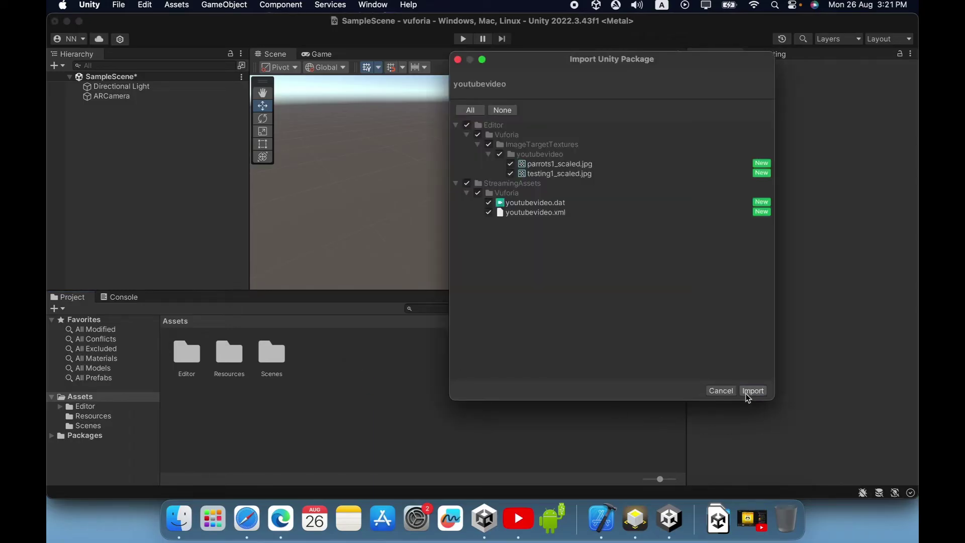
{"action": "left_click", "coordinate": [746, 394]}
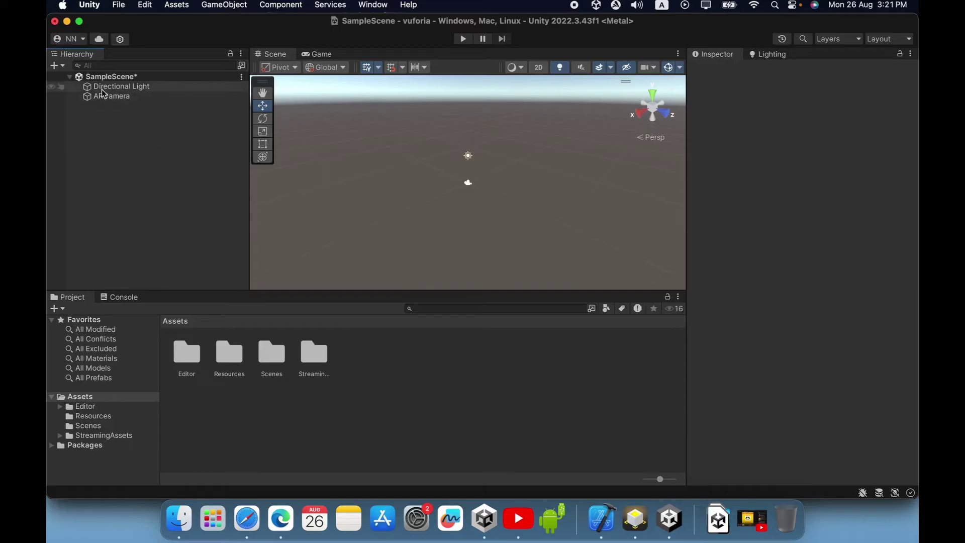
Add a Vuforia Engine Image Target to the scene and select it
{"action": "right_click", "coordinate": [107, 116]}
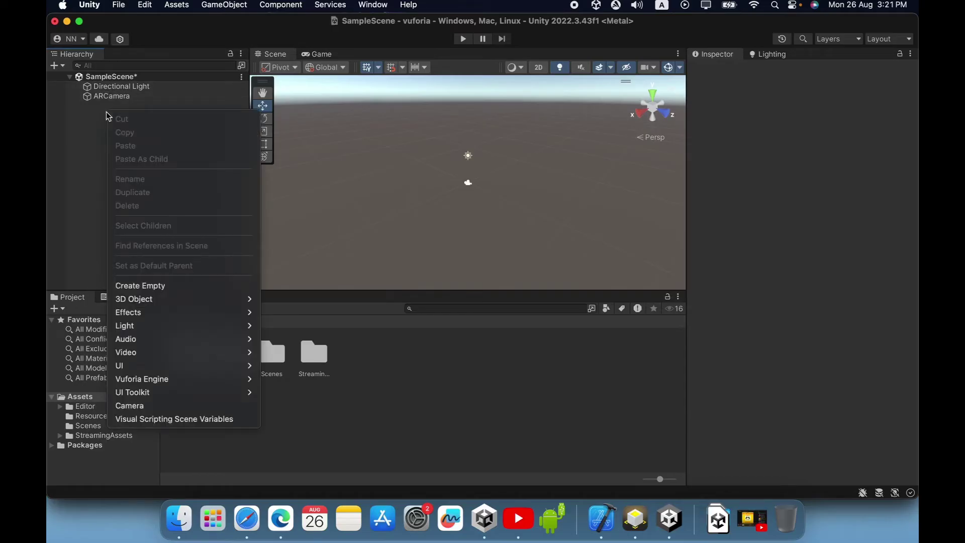
{"action": "mouse_move", "coordinate": [203, 385]}
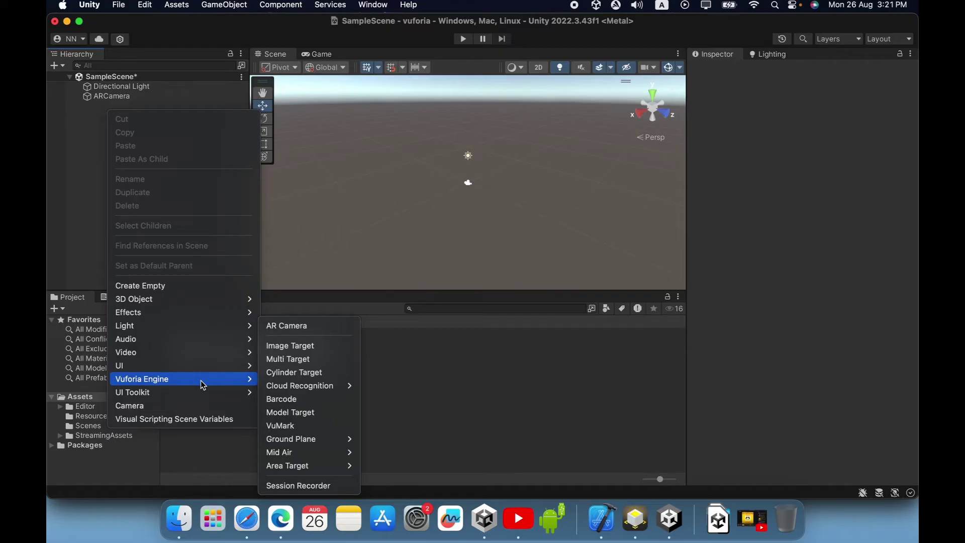
{"action": "left_click", "coordinate": [290, 345]}
{"action": "left_click", "coordinate": [195, 213]}
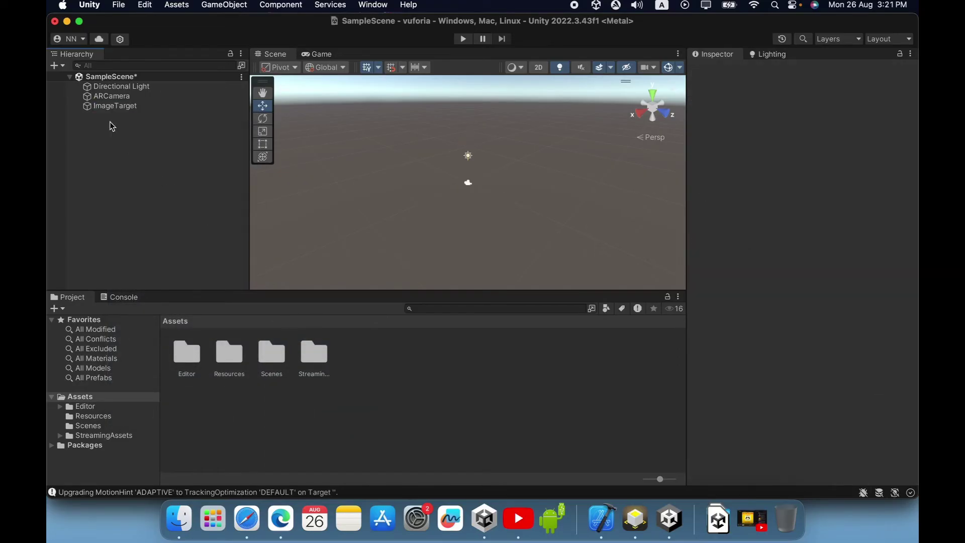
{"action": "left_click", "coordinate": [103, 106]}
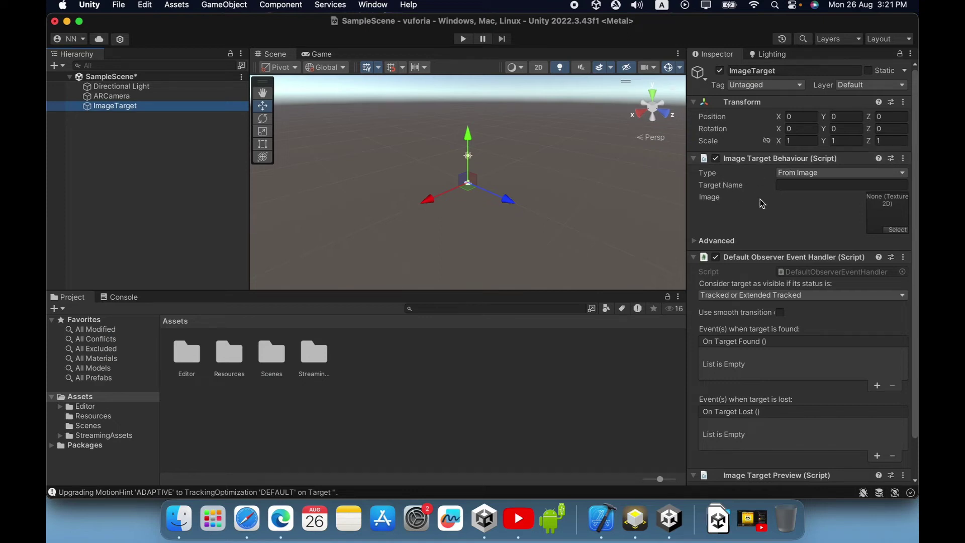
Set the ImageTarget to From Database, using youtubevideo database and the testing1 target
{"action": "left_click", "coordinate": [856, 174]}
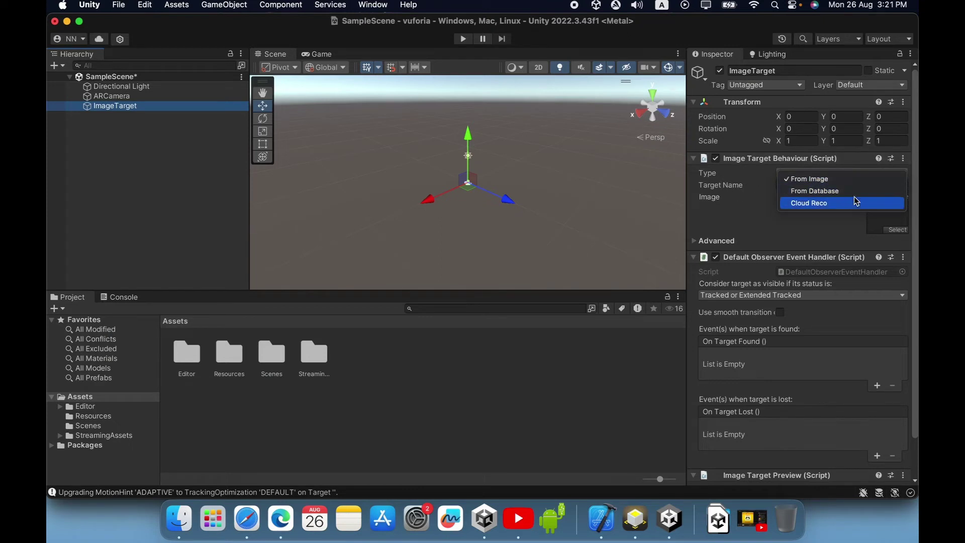
{"action": "left_click", "coordinate": [853, 191]}
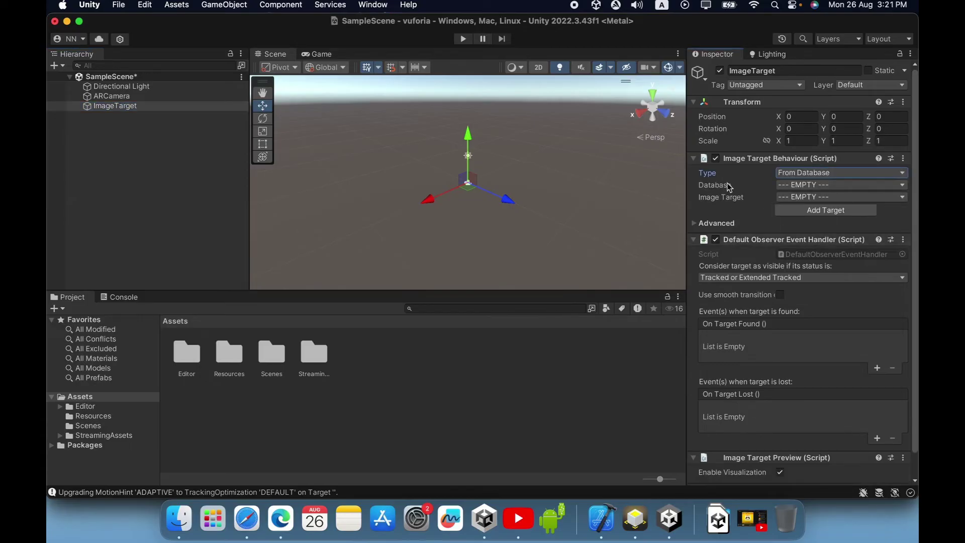
{"action": "left_click", "coordinate": [821, 185]}
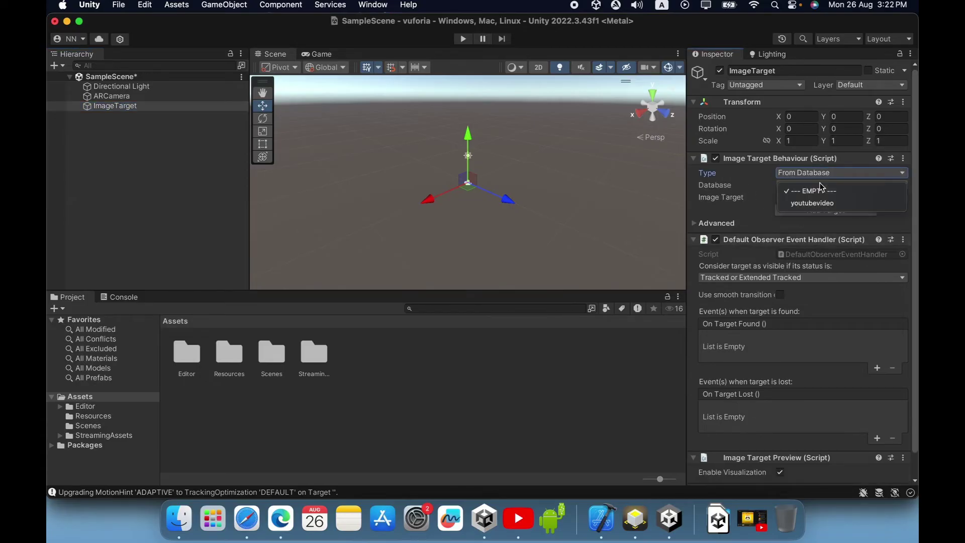
{"action": "left_click", "coordinate": [851, 205]}
{"action": "left_click", "coordinate": [796, 201]}
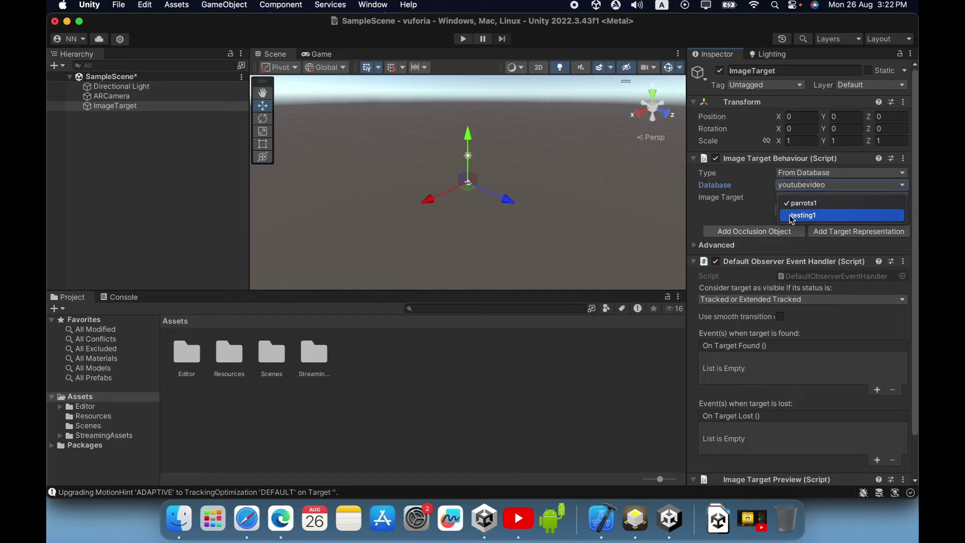
{"action": "left_click", "coordinate": [817, 215]}
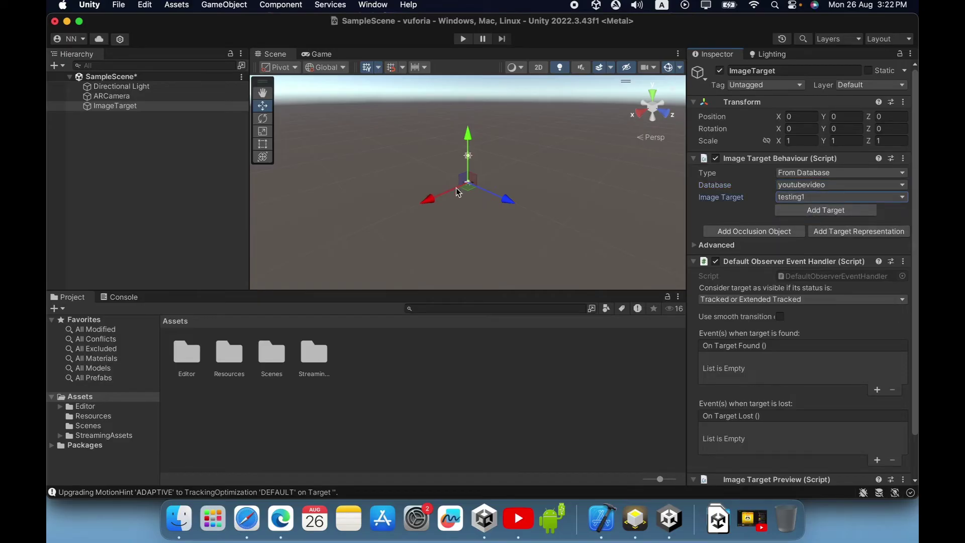
{"action": "right_click_drag", "start_coordinate": [459, 188], "coordinate": [613, 287]}
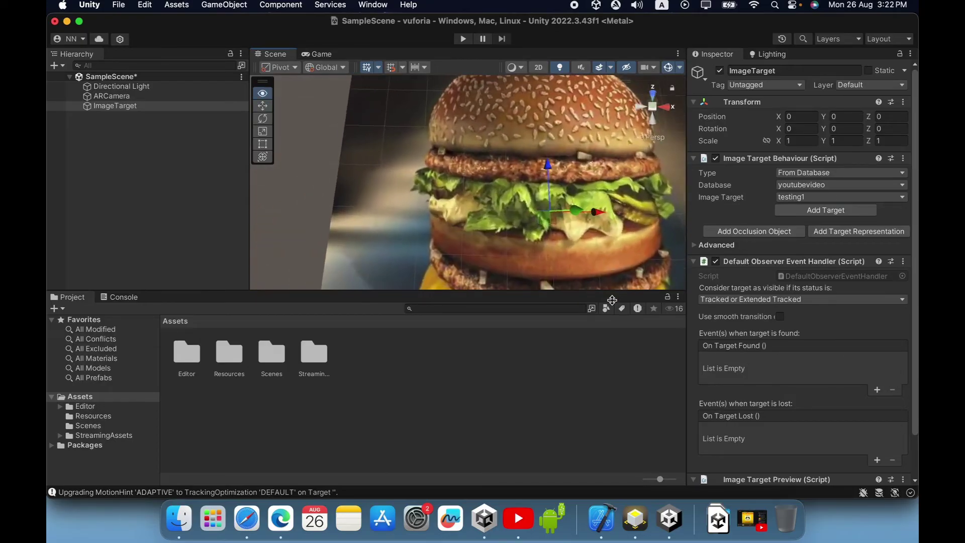
Add a Cube as a child of the ImageTarget, sitting on the burger image
{"action": "left_click", "coordinate": [168, 189]}
{"action": "left_click", "coordinate": [121, 108]}
{"action": "right_click", "coordinate": [121, 109]}
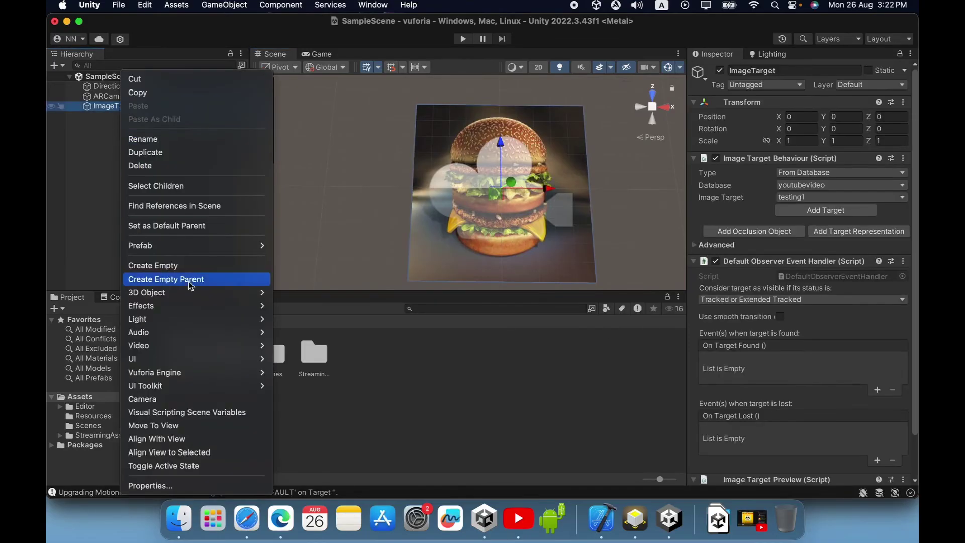
{"action": "mouse_move", "coordinate": [245, 298]}
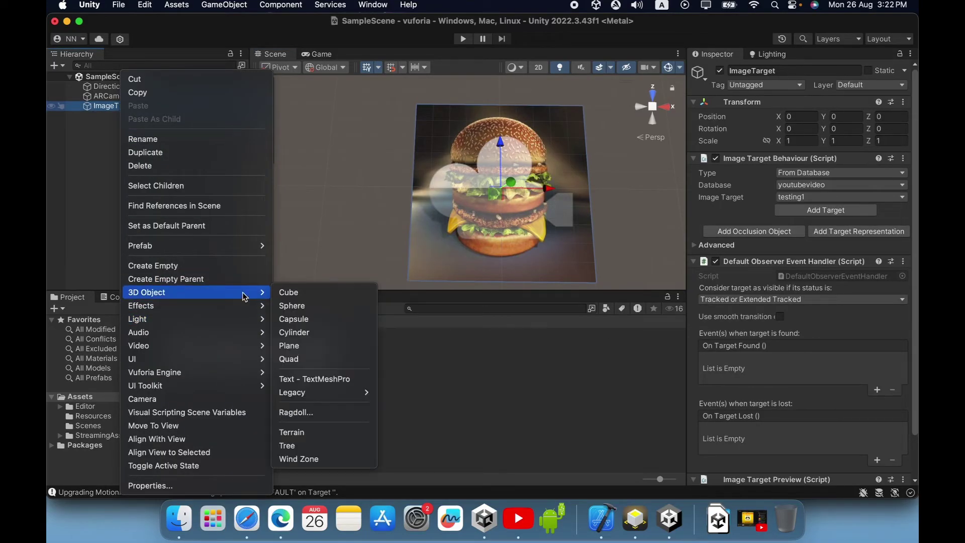
{"action": "left_click", "coordinate": [290, 293]}
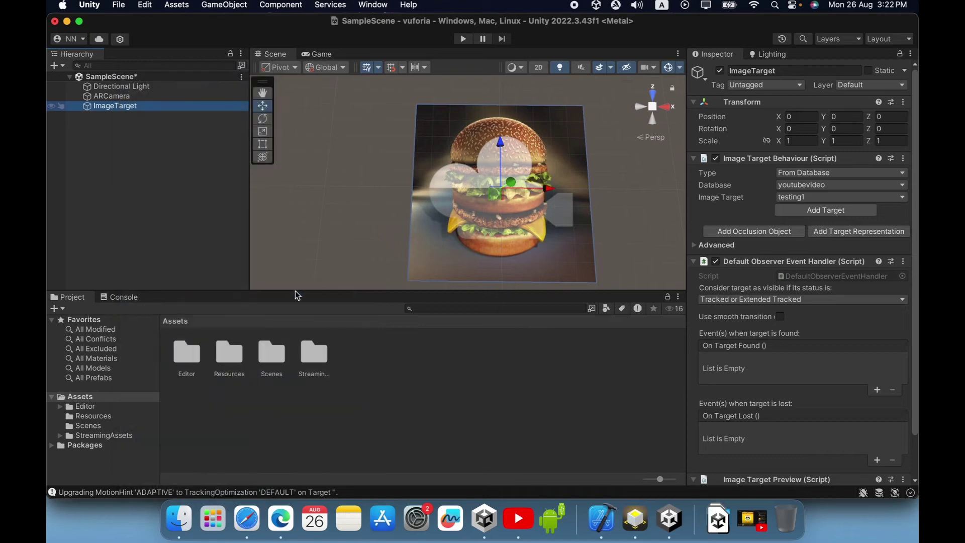
{"action": "scroll", "coordinate": [343, 190], "scroll_direction": "down", "scroll_amount": 10}
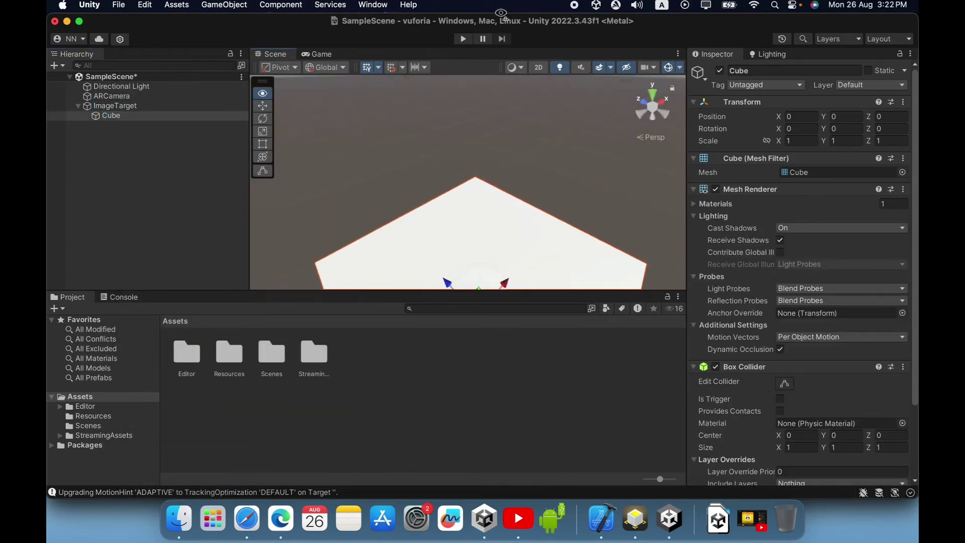
{"action": "right_click", "coordinate": [106, 152]}
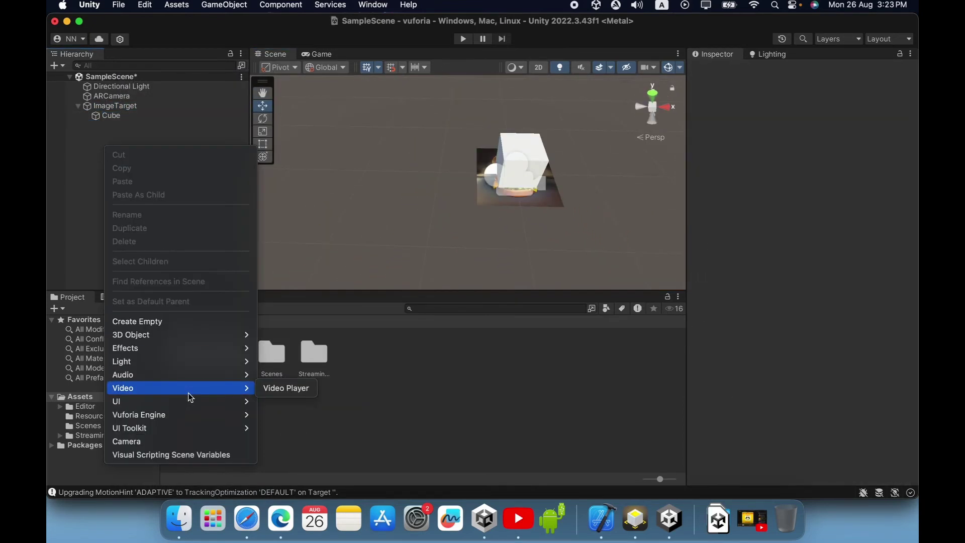
Add a second Image Target and move it right, beside the first one
{"action": "mouse_move", "coordinate": [236, 416]}
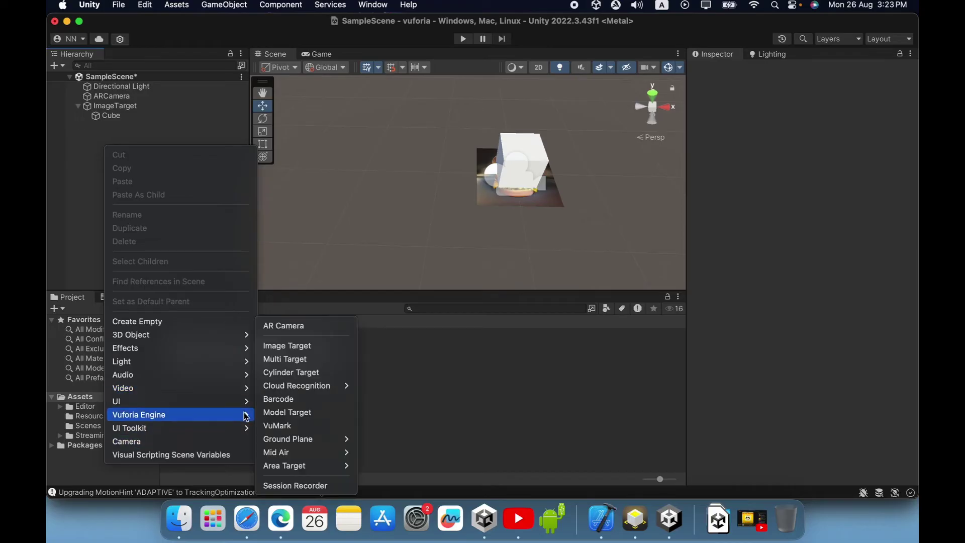
{"action": "left_click", "coordinate": [334, 346]}
{"action": "left_click", "coordinate": [101, 155]}
{"action": "left_click", "coordinate": [126, 127]}
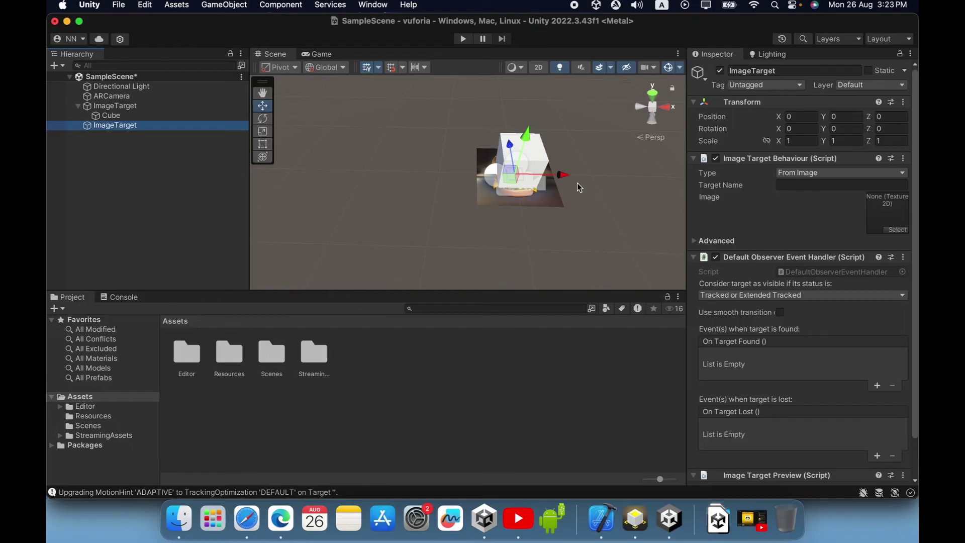
{"action": "left_click", "coordinate": [565, 176]}
{"action": "left_click_drag", "start_coordinate": [566, 177], "coordinate": [678, 177]}
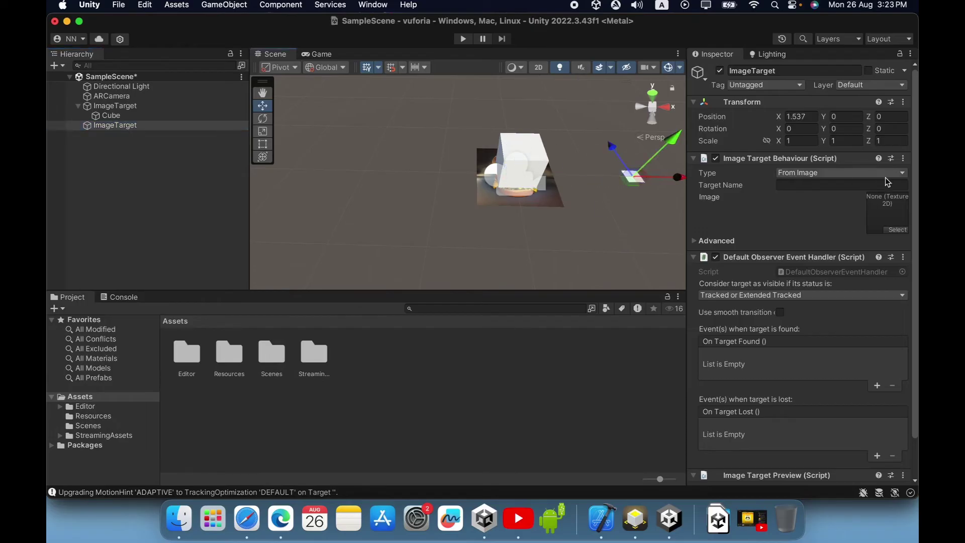
Set the second target to From Database, using youtubevideo and the parrots1 image
{"action": "left_click", "coordinate": [900, 174]}
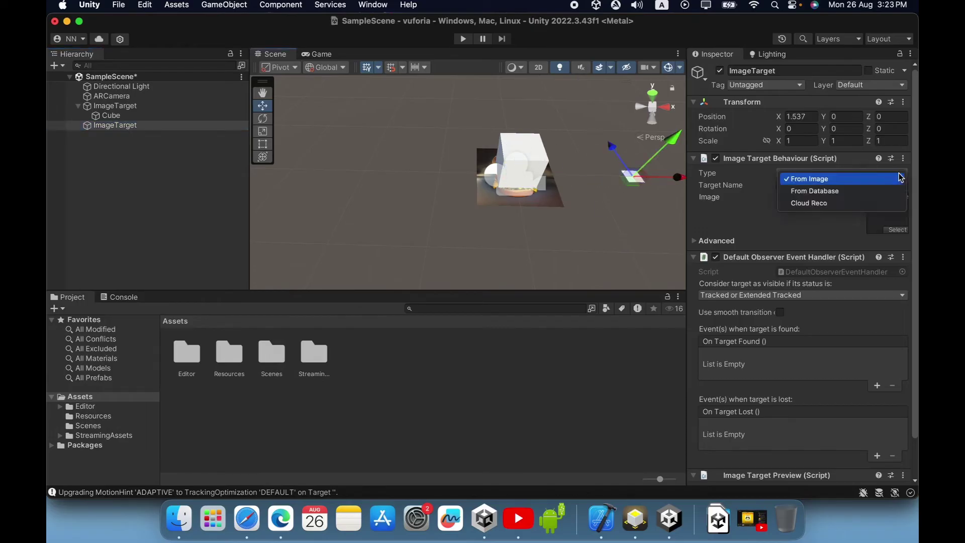
{"action": "left_click", "coordinate": [872, 192]}
{"action": "left_click", "coordinate": [874, 186]}
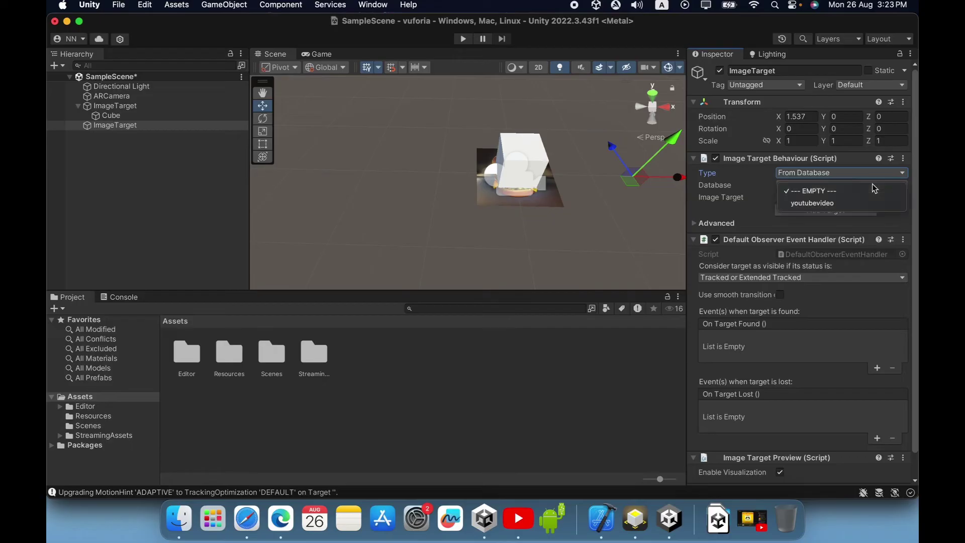
{"action": "left_click", "coordinate": [850, 203]}
{"action": "left_click", "coordinate": [848, 200]}
{"action": "left_click", "coordinate": [848, 202]}
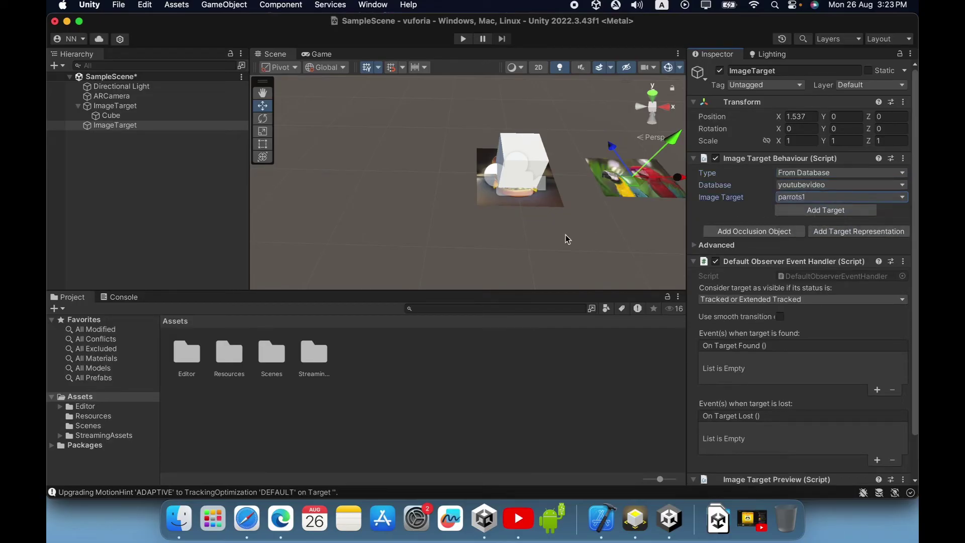
Frame the parrots target and add a Sphere as its child
{"action": "key", "text": "f"}
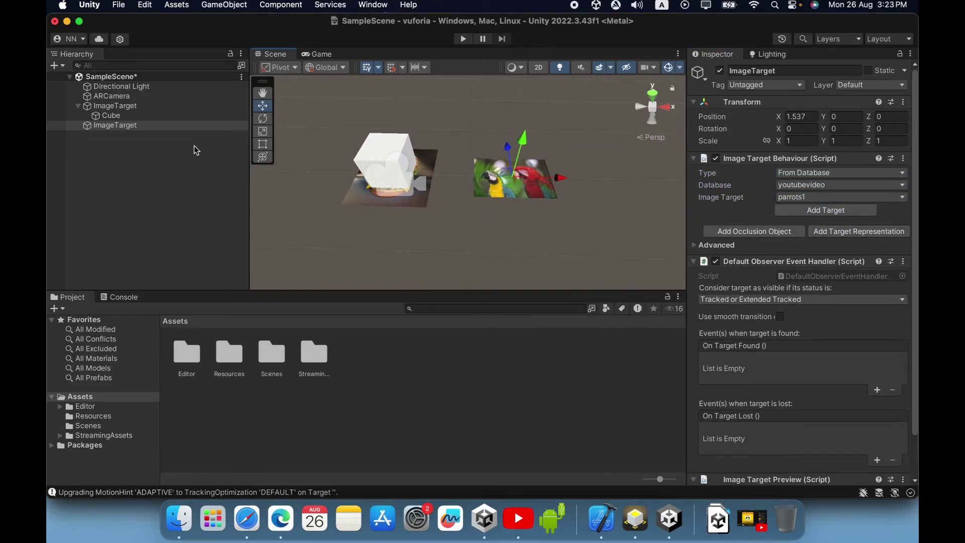
{"action": "right_click", "coordinate": [141, 129]}
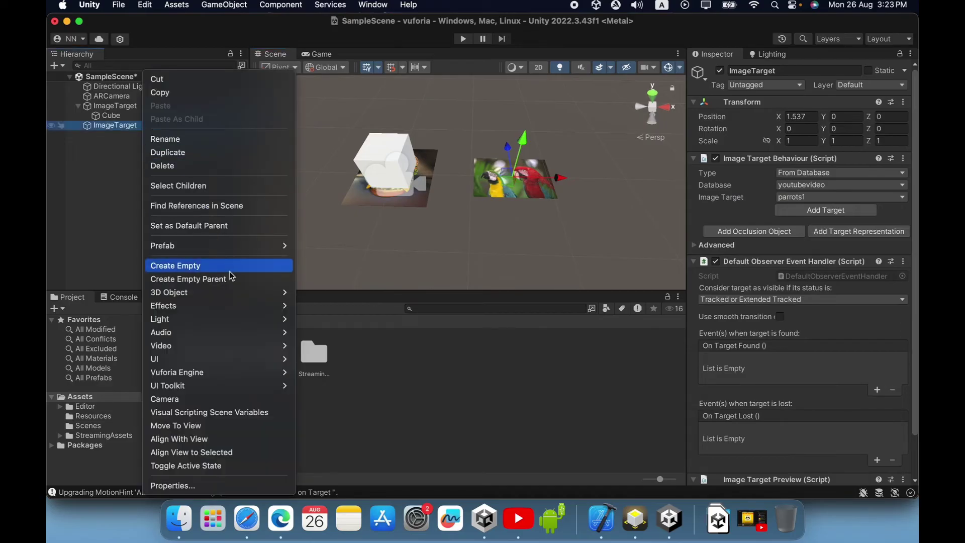
{"action": "mouse_move", "coordinate": [241, 293]}
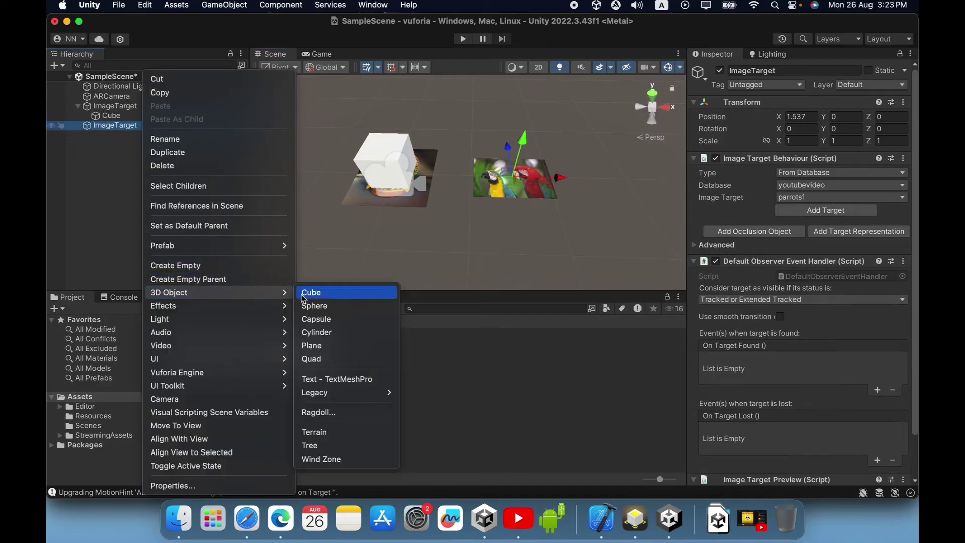
{"action": "left_click", "coordinate": [415, 294]}
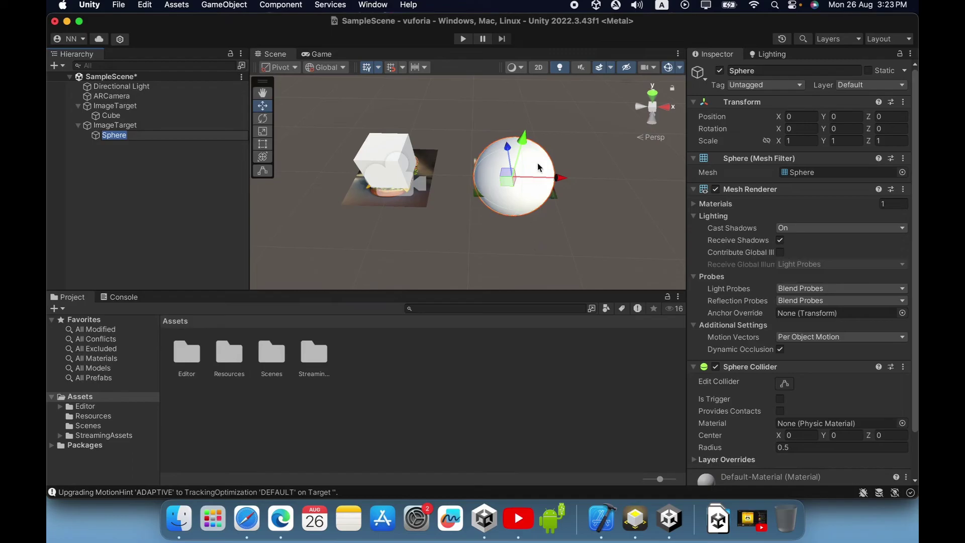
Raise the sphere above the parrots image and scale it down to about 0.64
{"action": "left_click_drag", "start_coordinate": [520, 144], "coordinate": [528, 116]}
{"action": "key", "text": "r"}
{"action": "left_click_drag", "start_coordinate": [518, 157], "coordinate": [498, 165]}
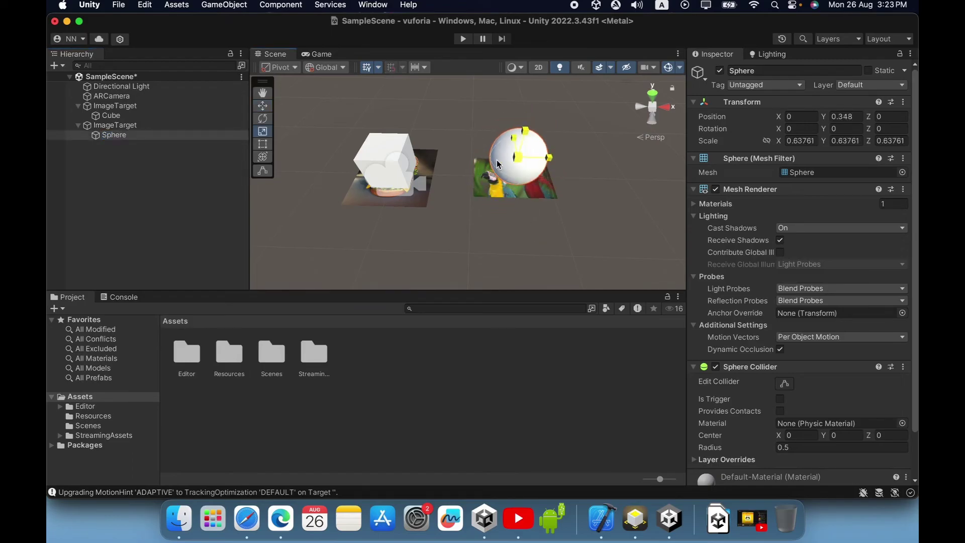
{"action": "left_click", "coordinate": [263, 105]}
{"action": "left_click_drag", "start_coordinate": [523, 117], "coordinate": [523, 128]}
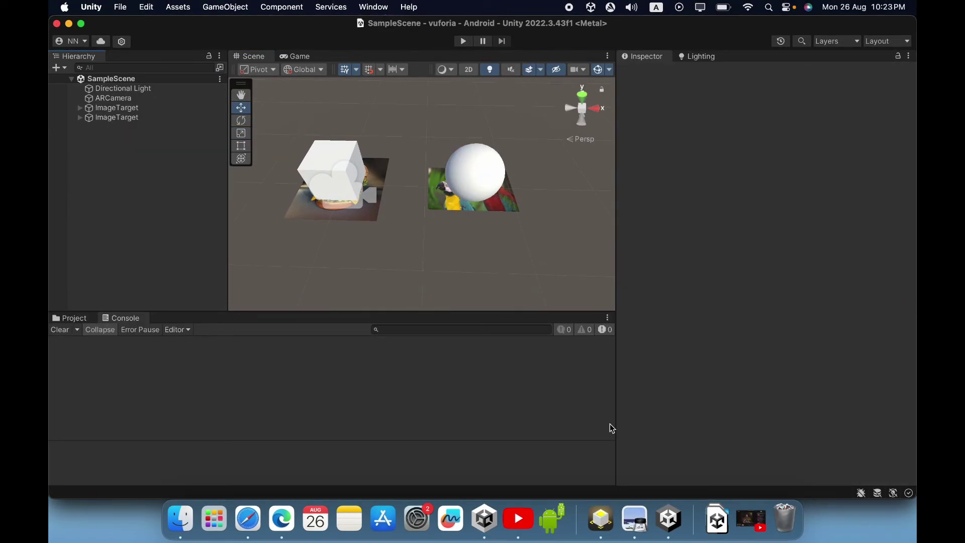
Set Max Simultaneous Tracked Images to 2 in the ARCamera's Vuforia Engine configuration
{"action": "left_click", "coordinate": [107, 100]}
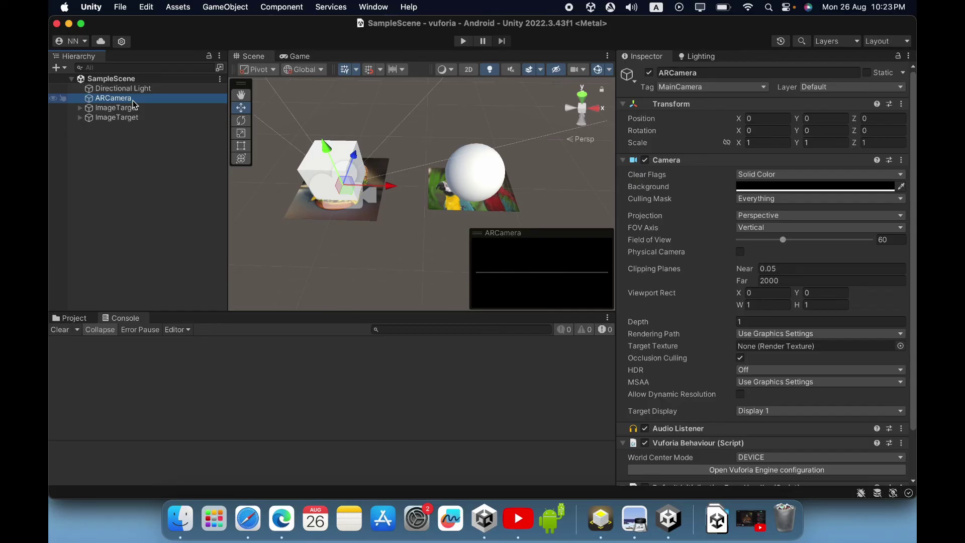
{"action": "scroll", "coordinate": [761, 347], "scroll_direction": "down", "scroll_amount": 3}
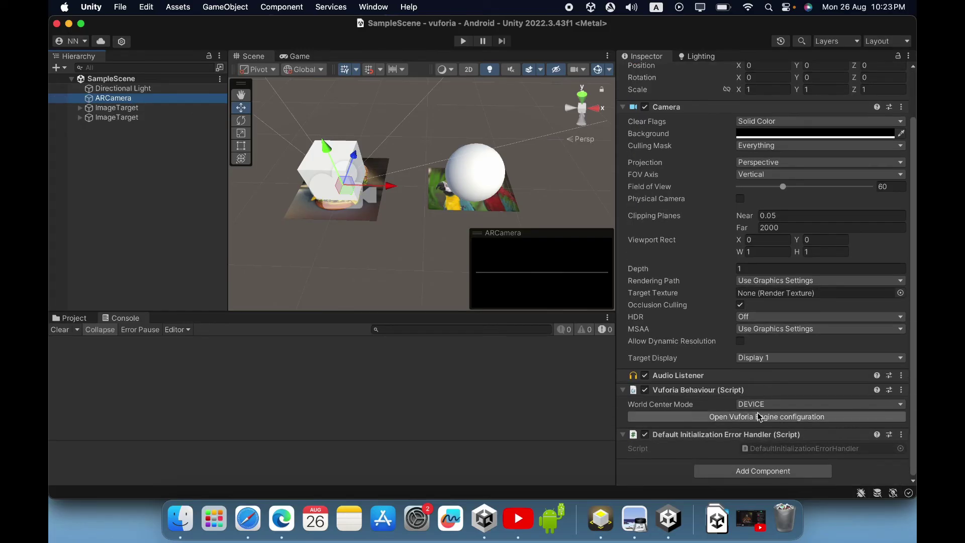
{"action": "left_click", "coordinate": [760, 417]}
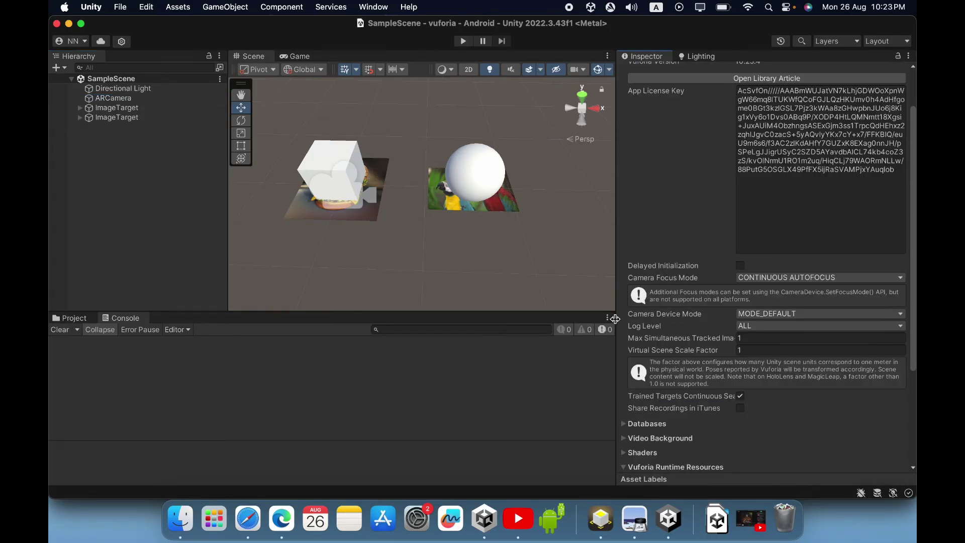
{"action": "left_click_drag", "start_coordinate": [615, 319], "coordinate": [515, 322]}
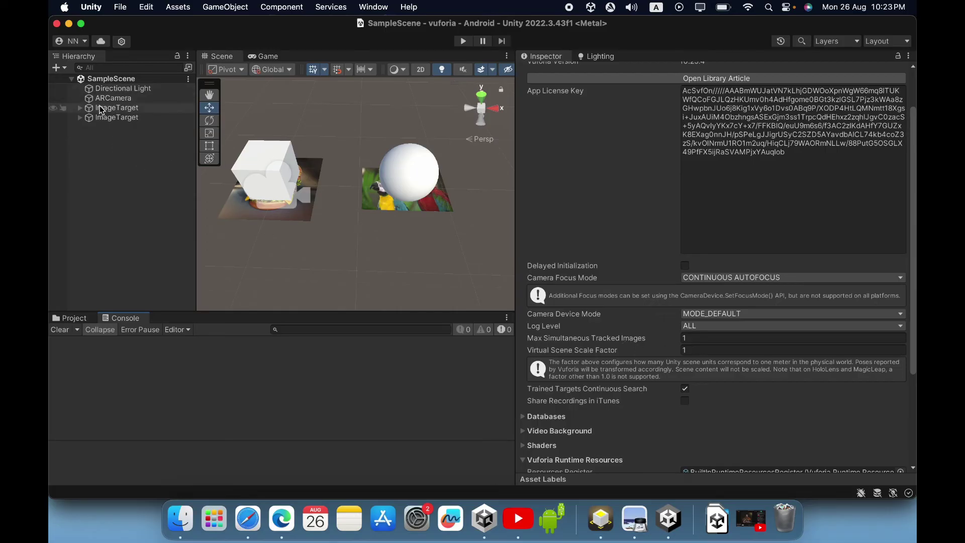
{"action": "left_click", "coordinate": [696, 338]}
{"action": "left_click", "coordinate": [695, 338]}
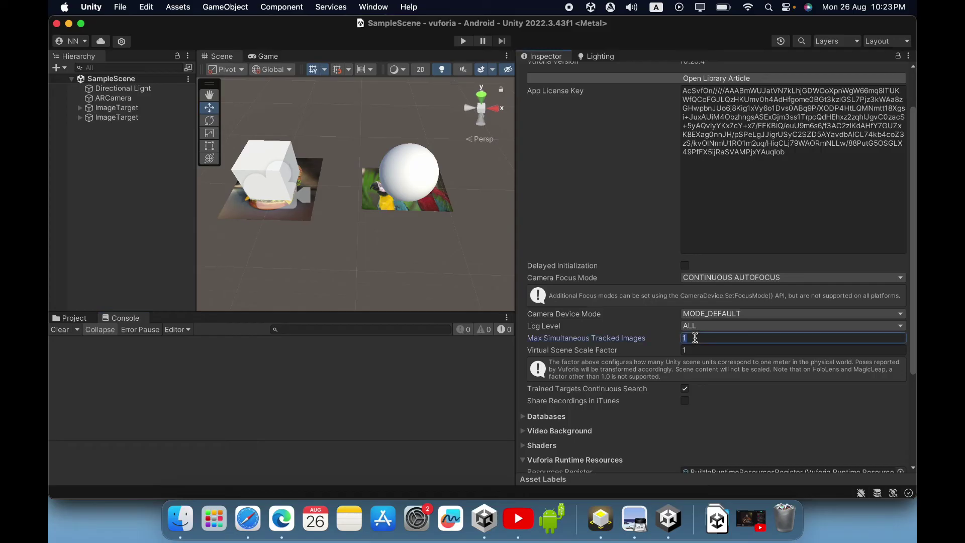
{"action": "type", "text": "2"}
{"action": "left_click", "coordinate": [361, 397]}
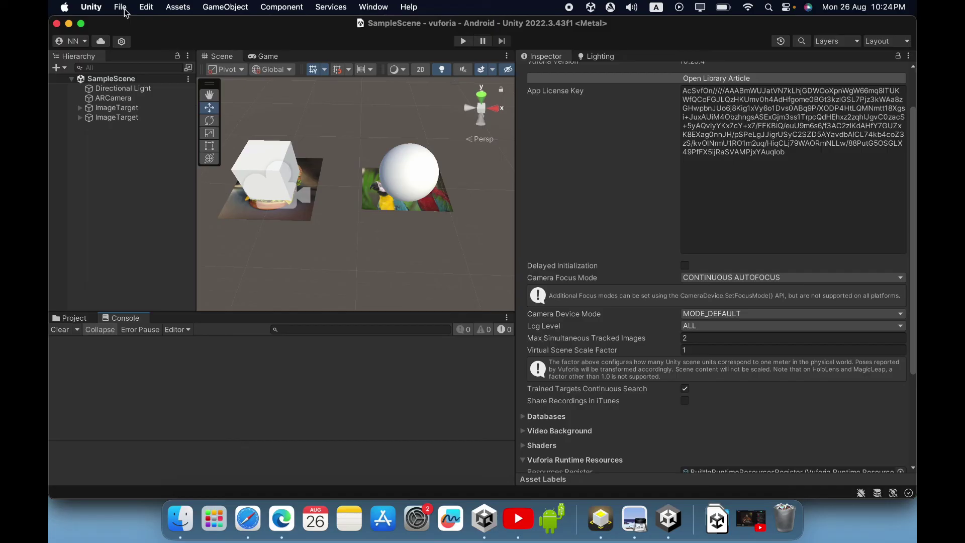
Open File > Build Settings, then the Android Player settings
{"action": "left_click", "coordinate": [123, 9]}
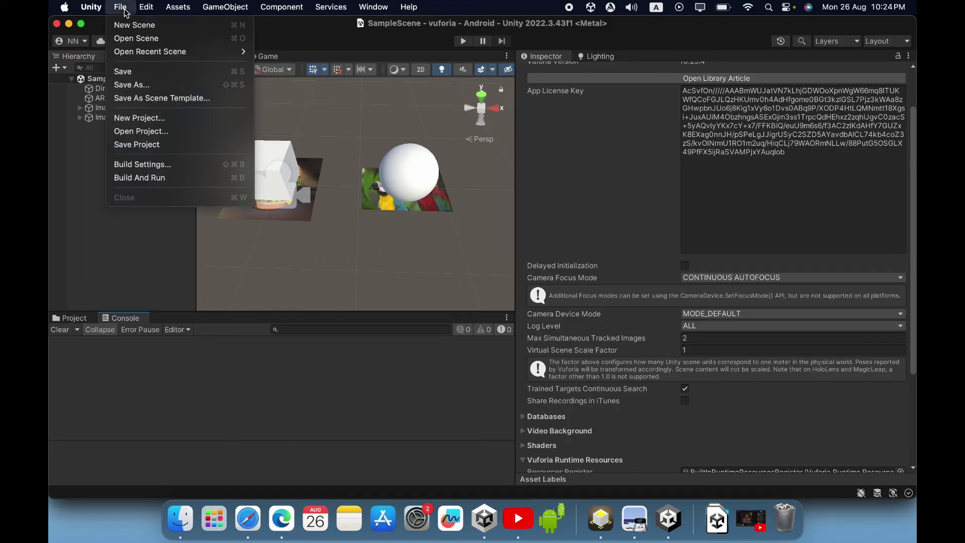
{"action": "left_click", "coordinate": [209, 167]}
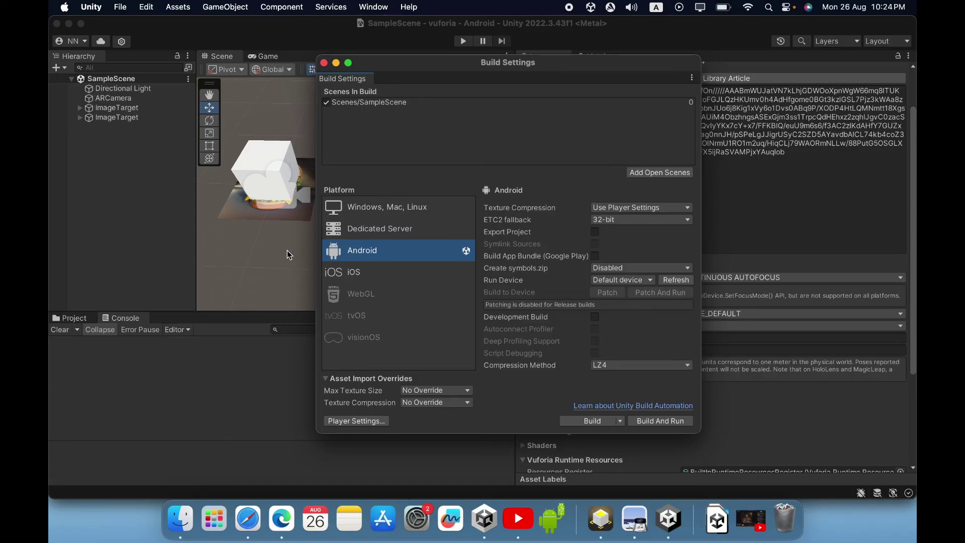
{"action": "left_click", "coordinate": [349, 424]}
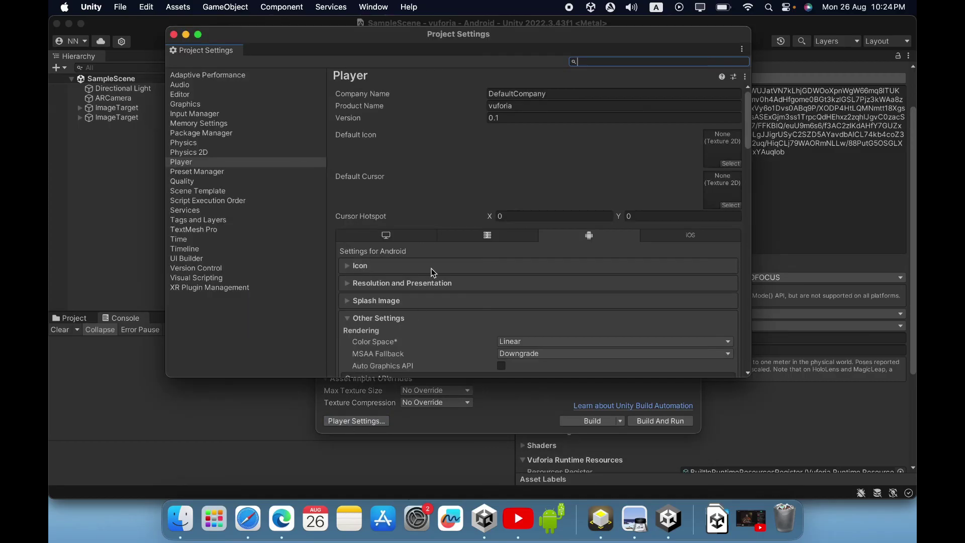
{"action": "scroll", "coordinate": [430, 270], "scroll_direction": "down", "scroll_amount": 5}
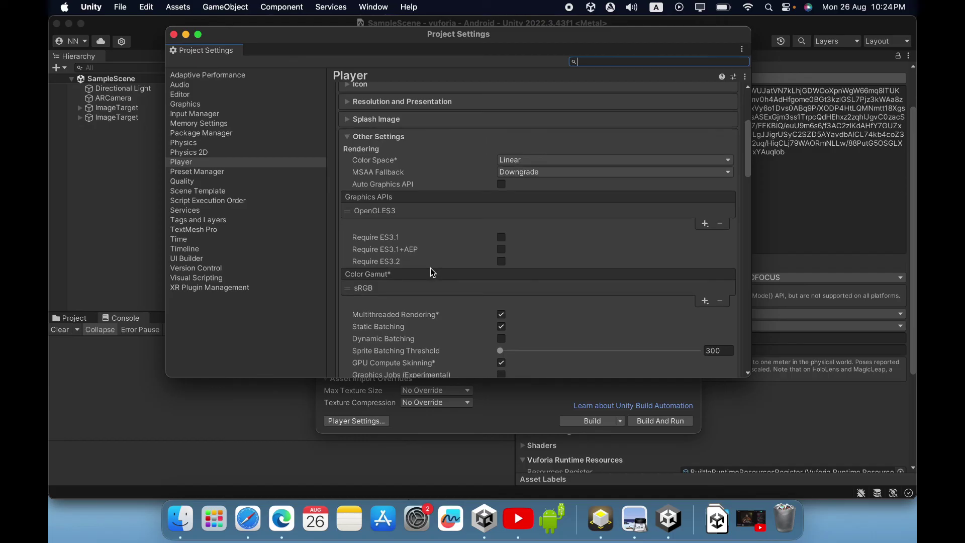
{"action": "scroll", "coordinate": [433, 272], "scroll_direction": "up", "scroll_amount": 3}
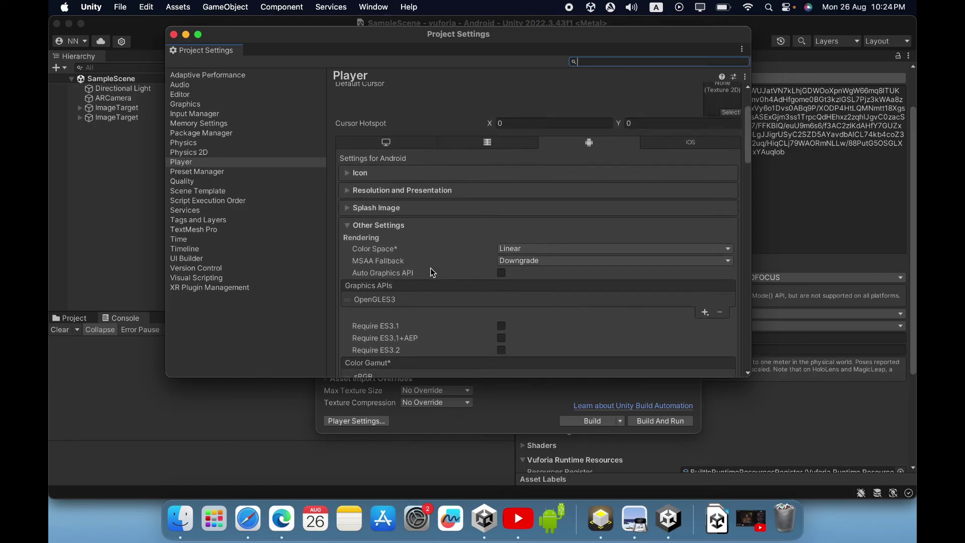
{"action": "scroll", "coordinate": [435, 240], "scroll_direction": "down", "scroll_amount": 4}
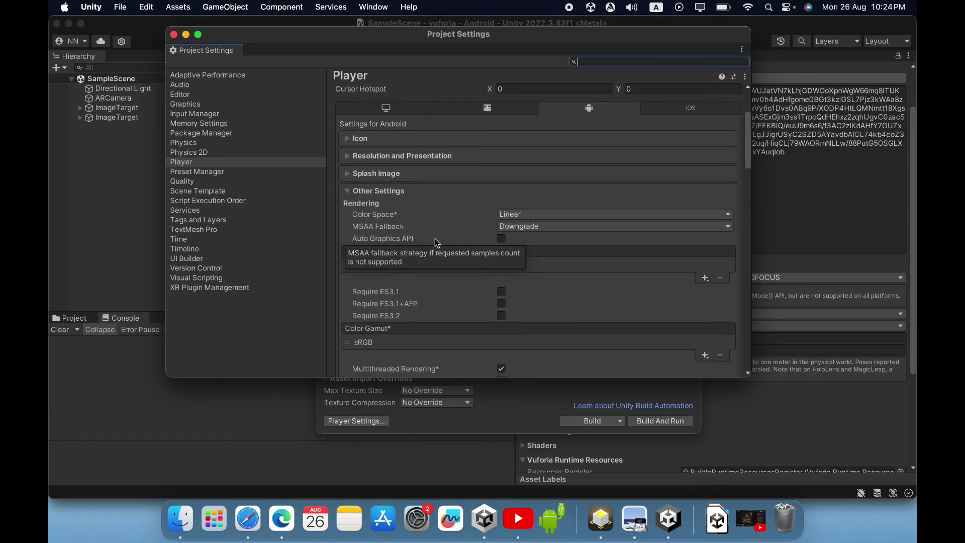
{"action": "scroll", "coordinate": [435, 238], "scroll_direction": "down", "scroll_amount": 1}
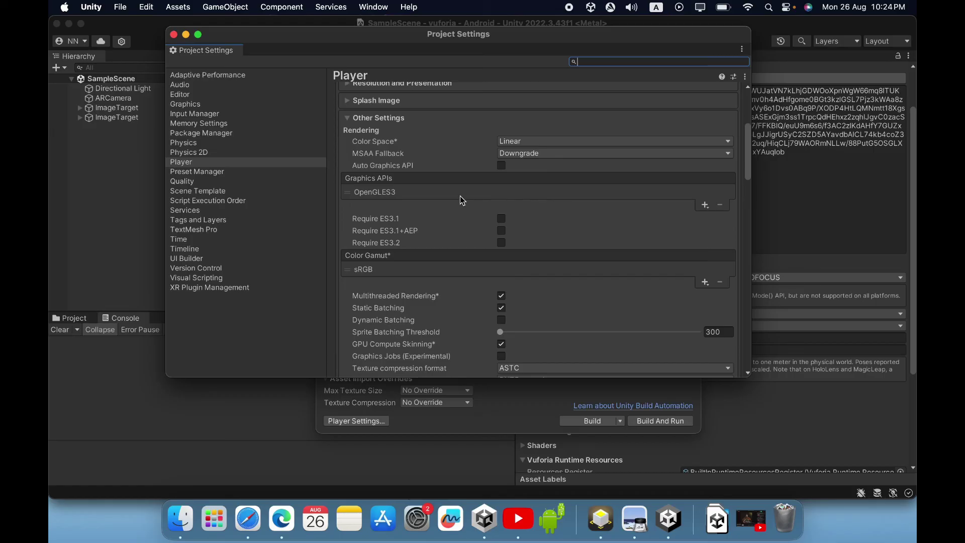
{"action": "scroll", "coordinate": [459, 196], "scroll_direction": "down", "scroll_amount": 8}
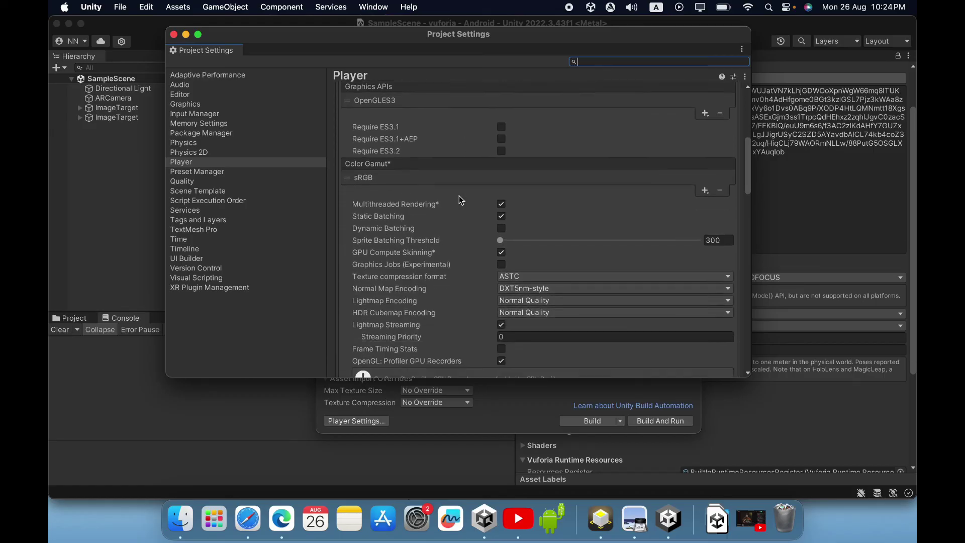
{"action": "scroll", "coordinate": [459, 196], "scroll_direction": "down", "scroll_amount": 10}
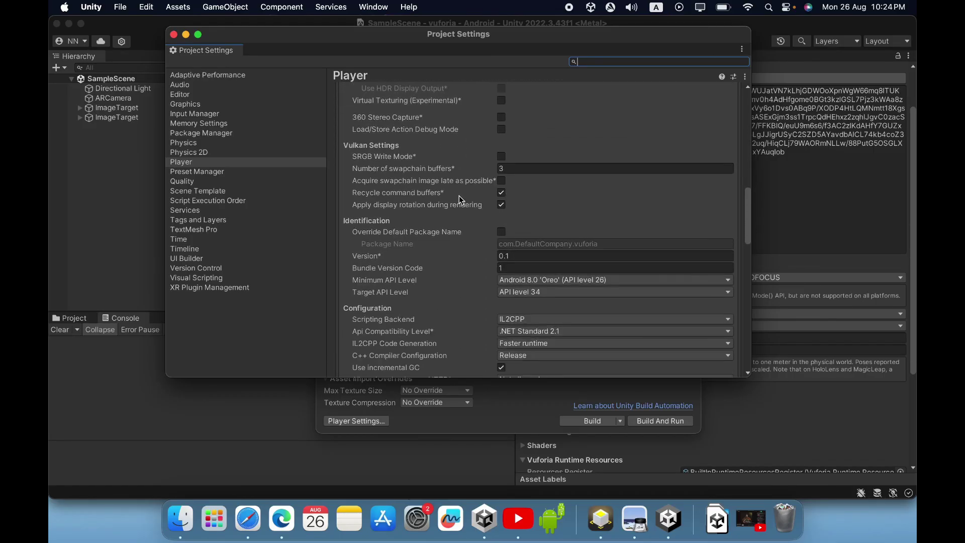
{"action": "scroll", "coordinate": [459, 196], "scroll_direction": "down", "scroll_amount": 2}
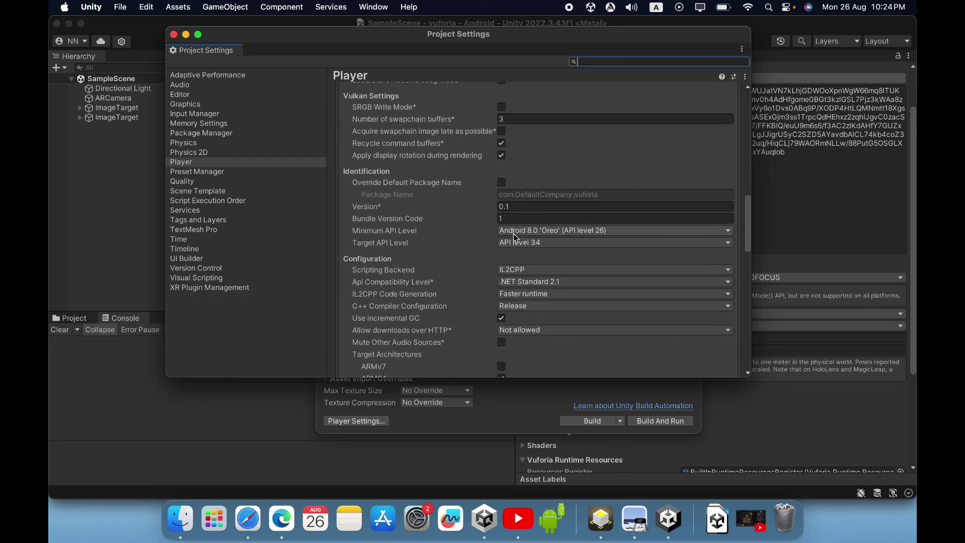
{"action": "scroll", "coordinate": [532, 236], "scroll_direction": "down", "scroll_amount": 3}
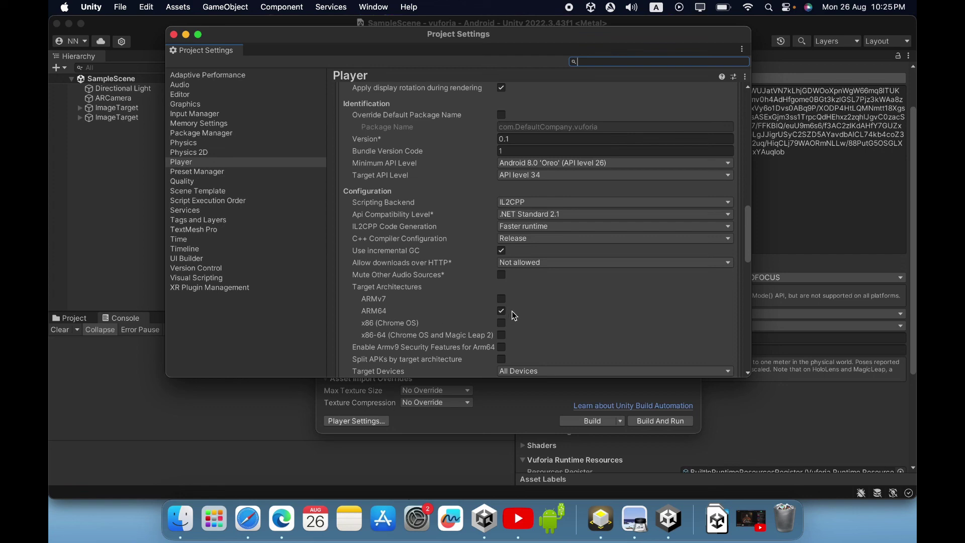
{"action": "scroll", "coordinate": [511, 313], "scroll_direction": "down", "scroll_amount": 5}
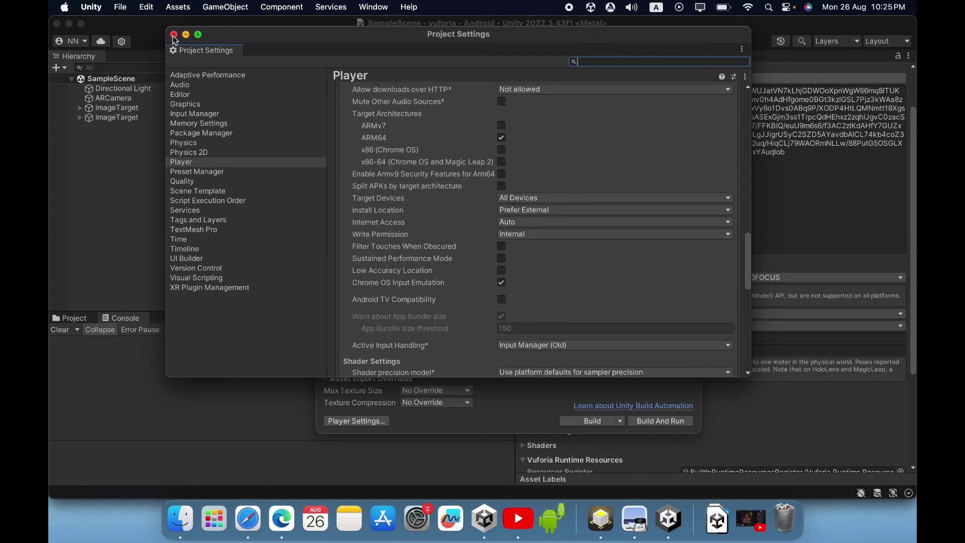
Build the Android app as vuforia.apk on the Desktop, replacing the existing file
{"action": "left_click", "coordinate": [174, 34]}
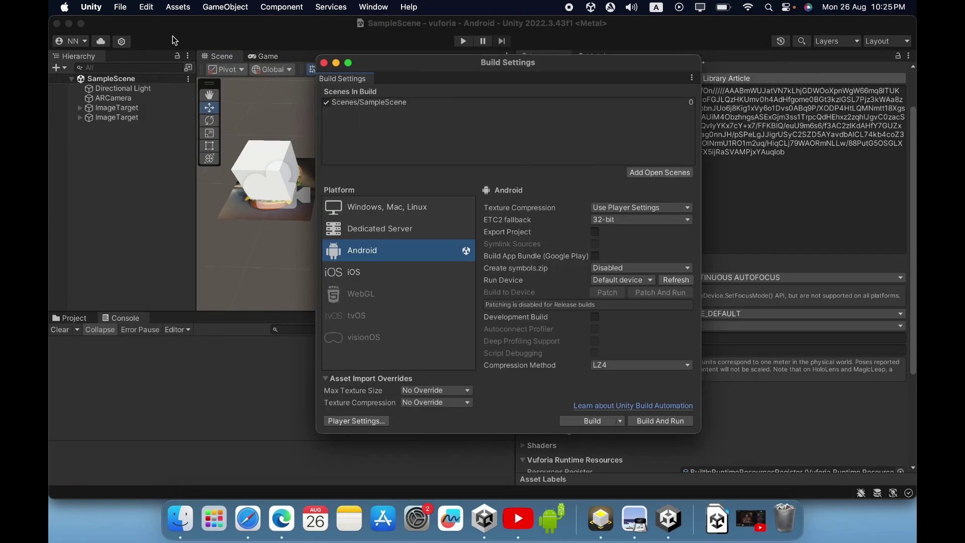
{"action": "left_click", "coordinate": [596, 423]}
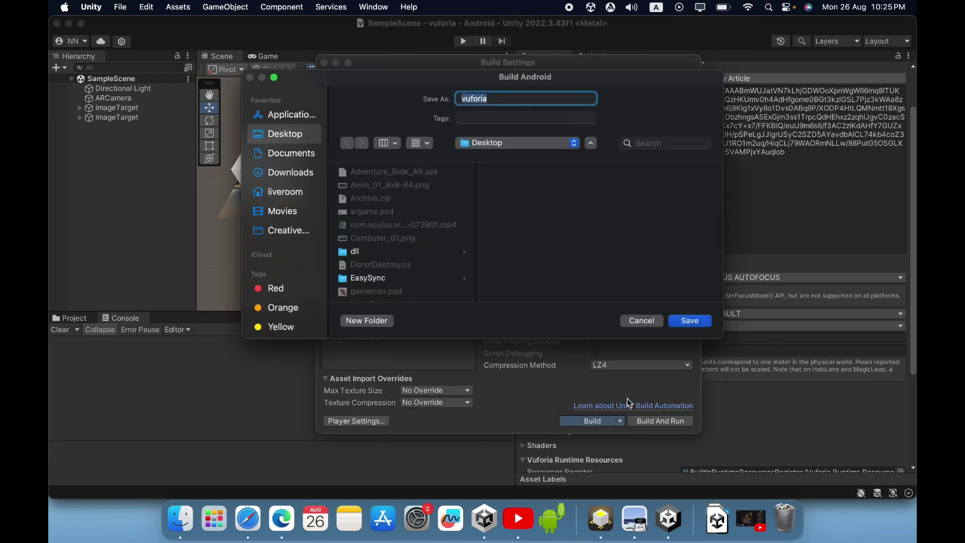
{"action": "left_click", "coordinate": [699, 323]}
{"action": "left_click", "coordinate": [523, 266]}
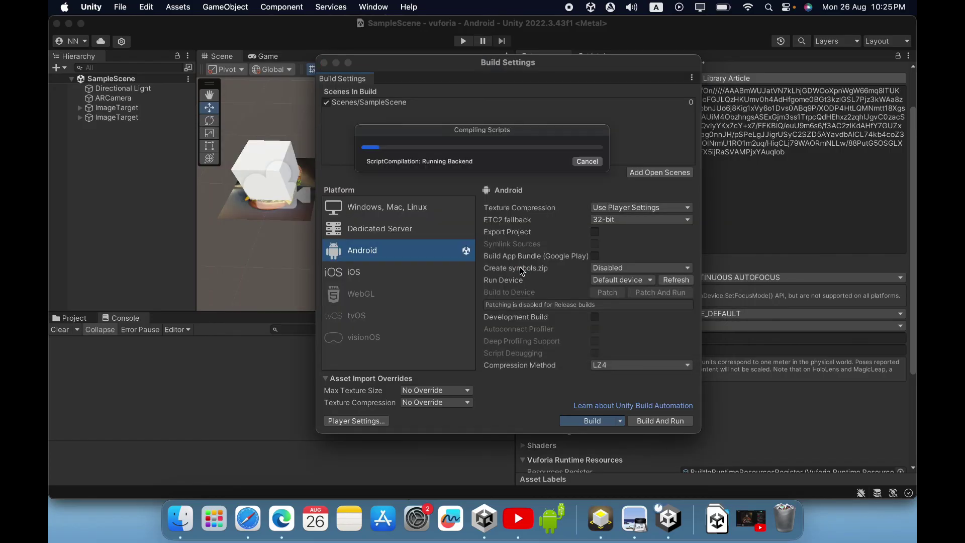